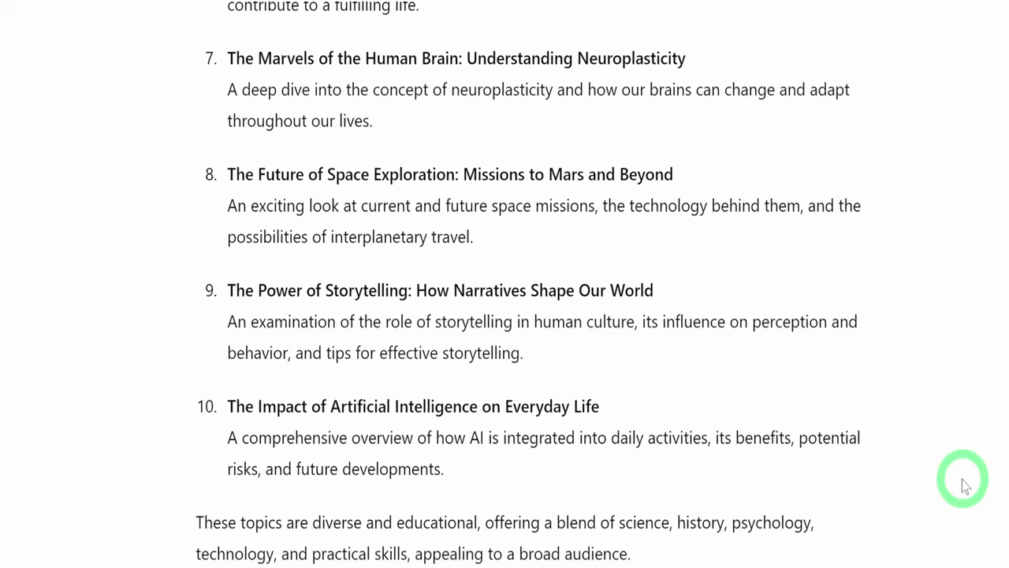
Scroll back up through ChatGPT's list of video topic ideas
{"action": "scroll", "coordinate": [963, 485], "scroll_direction": "up", "scroll_amount": 2}
{"action": "scroll", "coordinate": [963, 485], "scroll_direction": "up", "scroll_amount": 7}
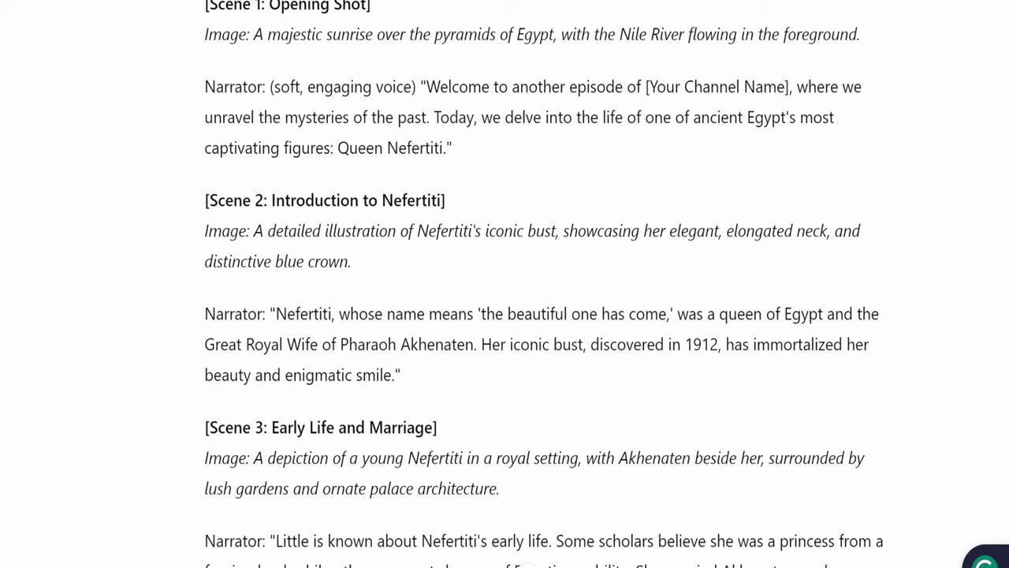
Scroll down through the scenes of the Nefertiti script in ChatGPT
{"action": "scroll", "coordinate": [780, 434], "scroll_direction": "down", "scroll_amount": 3}
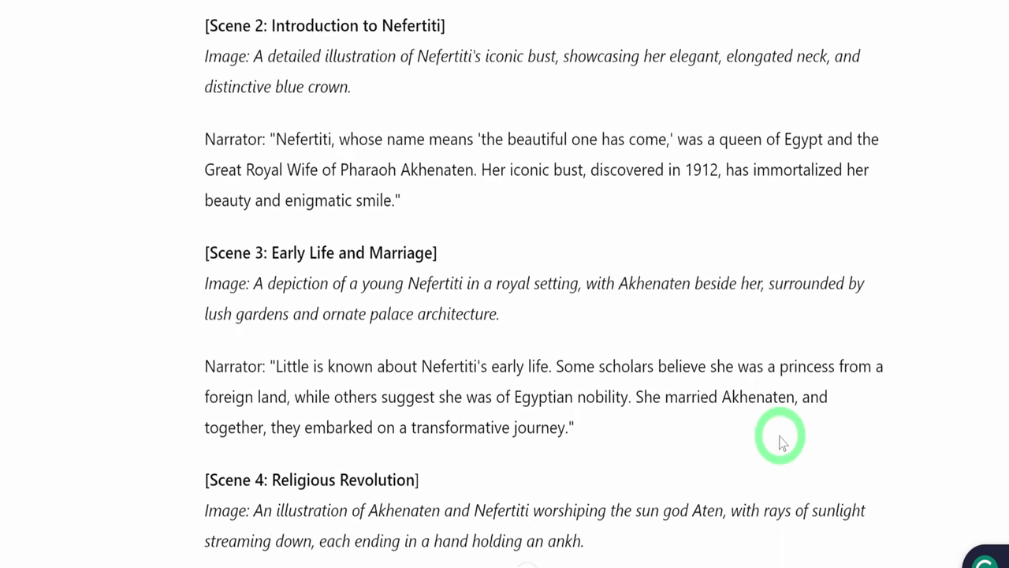
{"action": "scroll", "coordinate": [780, 440], "scroll_direction": "down", "scroll_amount": 4}
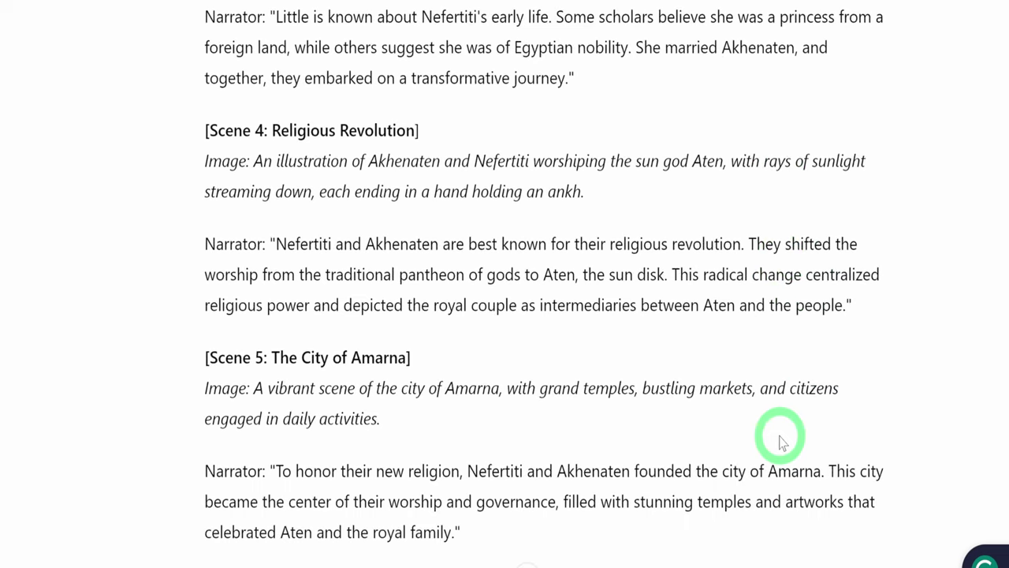
{"action": "scroll", "coordinate": [780, 440], "scroll_direction": "down", "scroll_amount": 1}
{"action": "scroll", "coordinate": [780, 438], "scroll_direction": "up", "scroll_amount": 1}
{"action": "scroll", "coordinate": [780, 436], "scroll_direction": "down", "scroll_amount": 2}
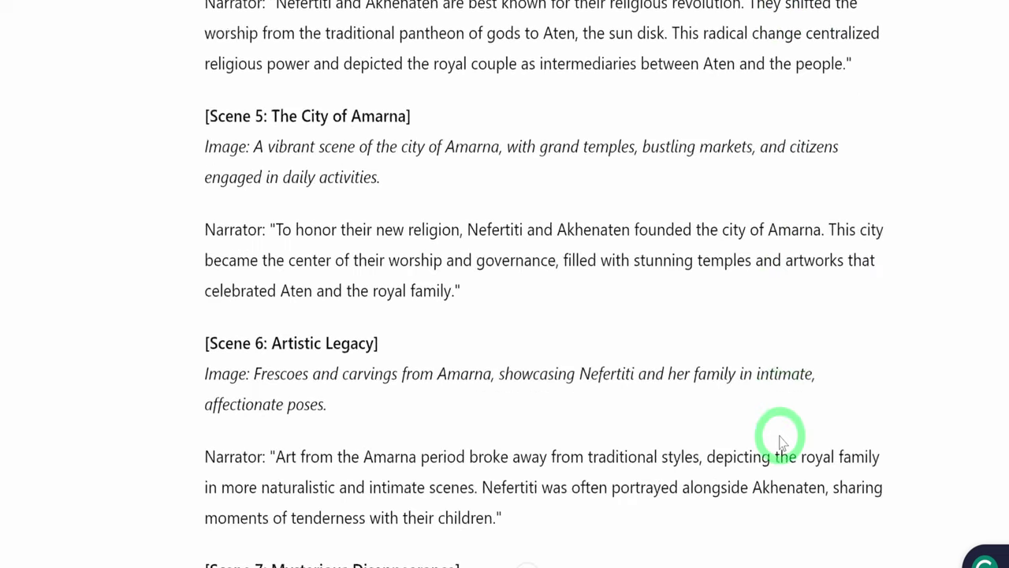
{"action": "scroll", "coordinate": [780, 436], "scroll_direction": "down", "scroll_amount": 2}
{"action": "scroll", "coordinate": [779, 436], "scroll_direction": "down", "scroll_amount": 1}
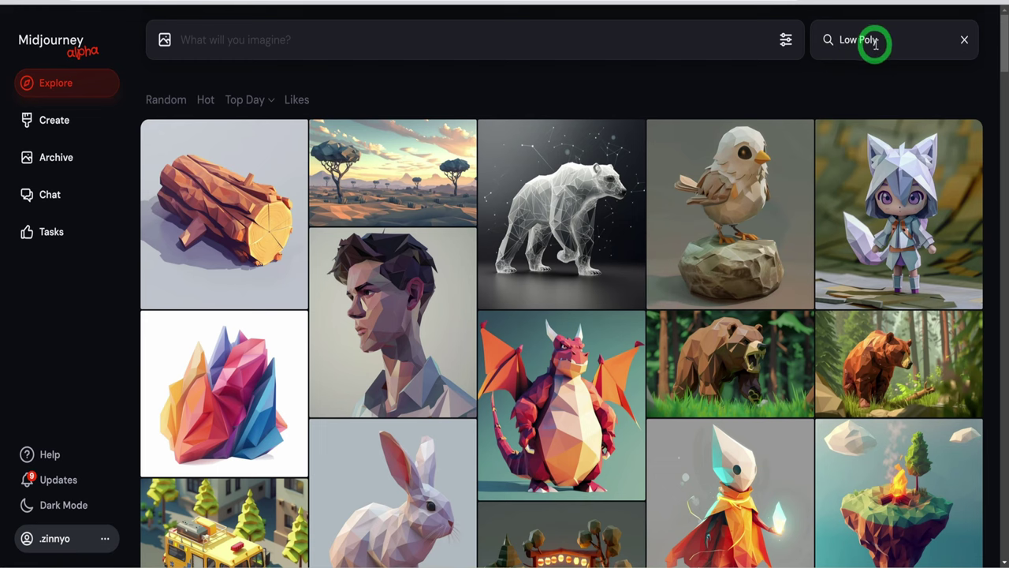
Browse the Low Poly Explore grid, closing an enlarged image along the way
{"action": "scroll", "coordinate": [885, 198], "scroll_direction": "down", "scroll_amount": 4}
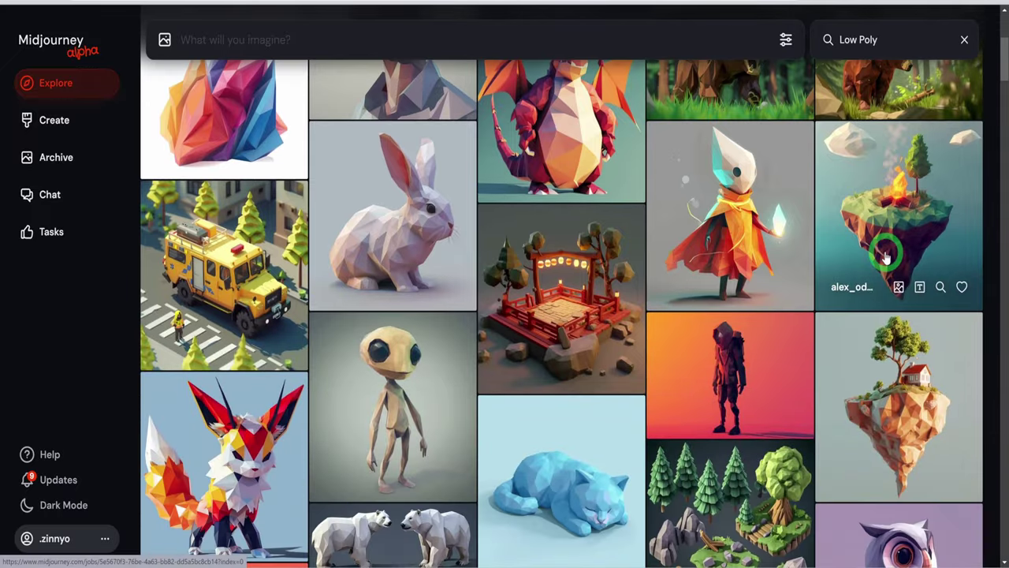
{"action": "scroll", "coordinate": [885, 246], "scroll_direction": "down", "scroll_amount": 4}
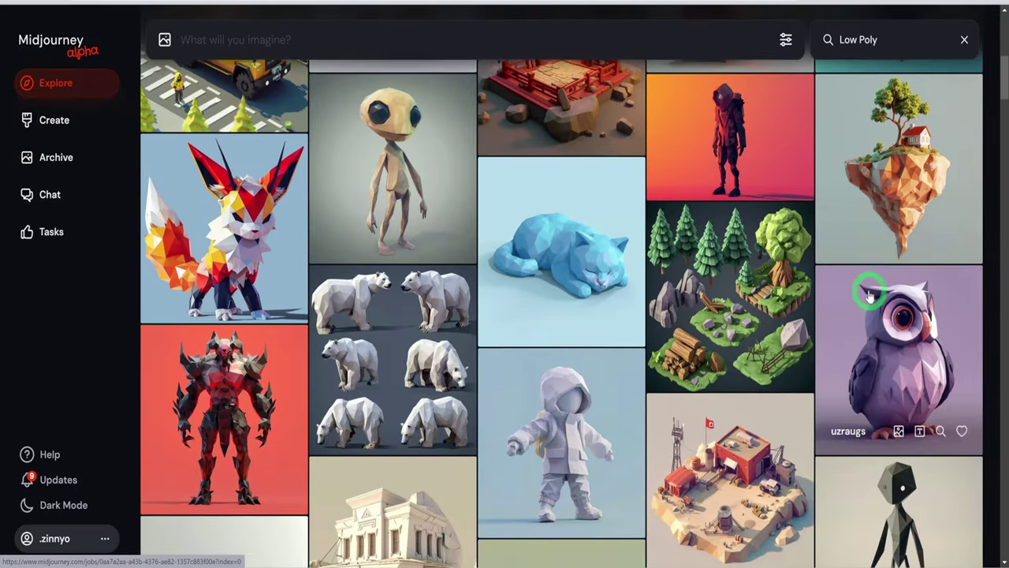
{"action": "scroll", "coordinate": [865, 294], "scroll_direction": "down", "scroll_amount": 2}
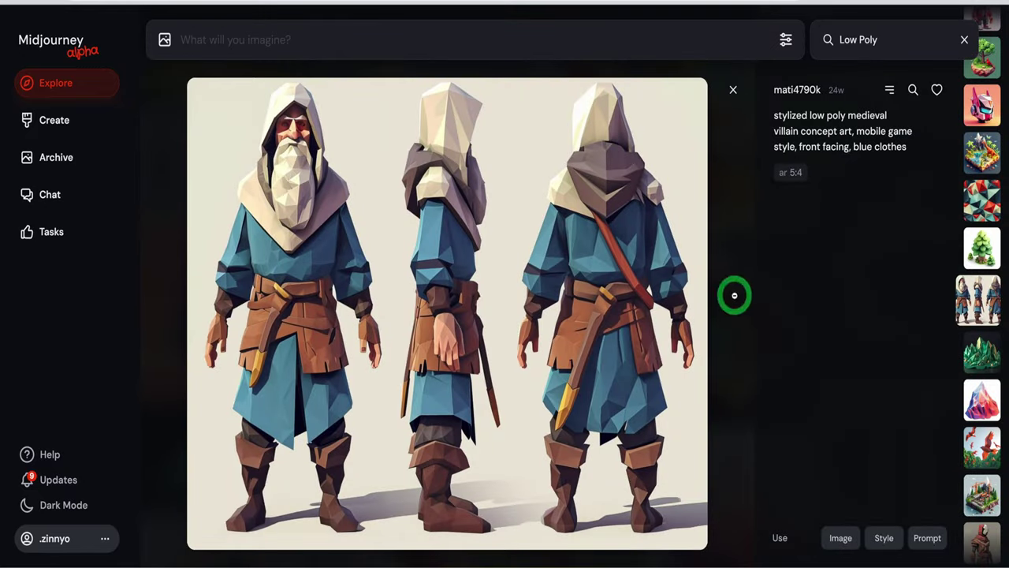
{"action": "key", "text": "Escape"}
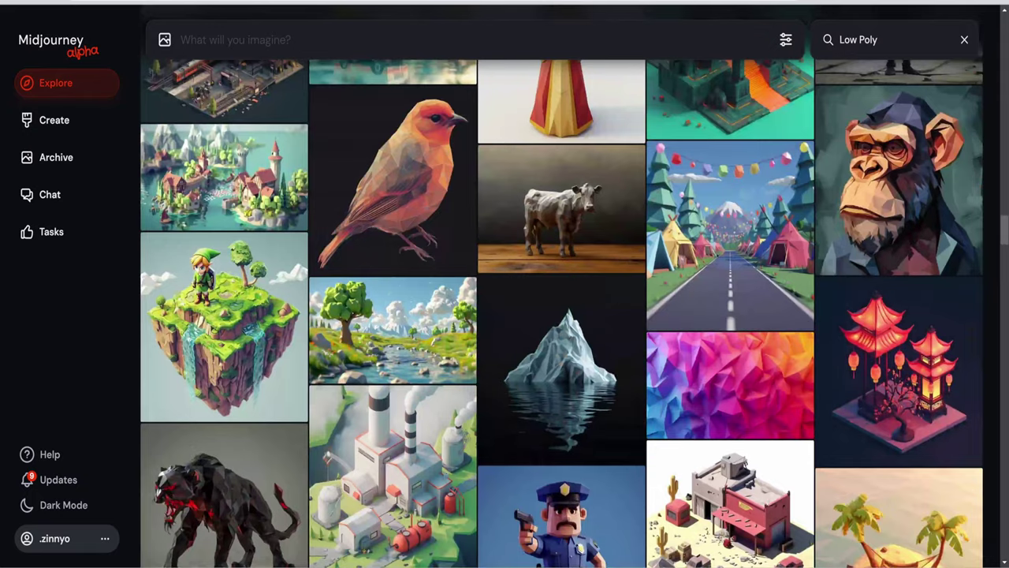
Open the polygon ape image to read its prompt, then close the preview
{"action": "scroll", "coordinate": [649, 354], "scroll_direction": "down", "scroll_amount": 2}
{"action": "scroll", "coordinate": [650, 359], "scroll_direction": "down", "scroll_amount": 2}
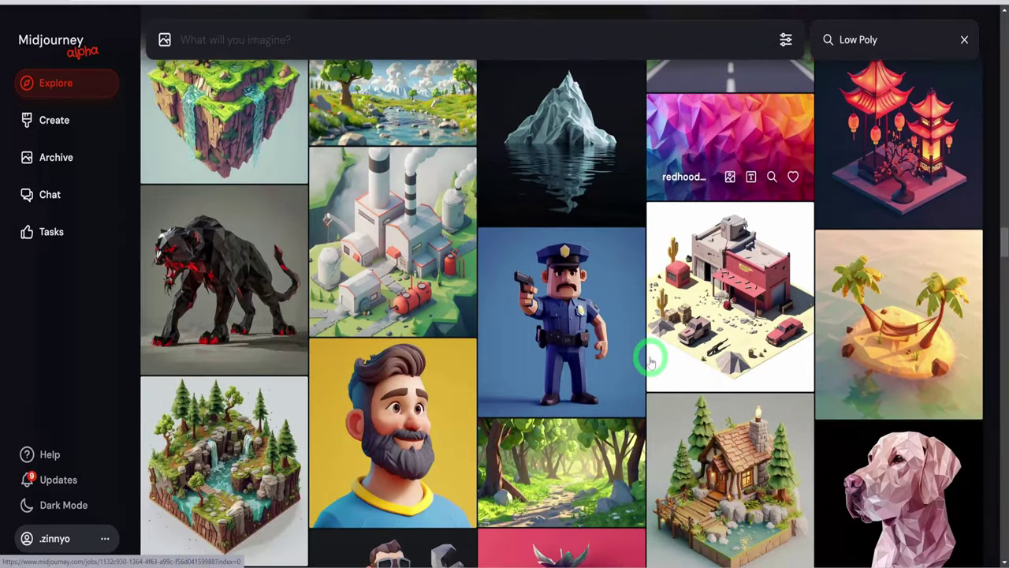
{"action": "scroll", "coordinate": [889, 229], "scroll_direction": "up", "scroll_amount": 4}
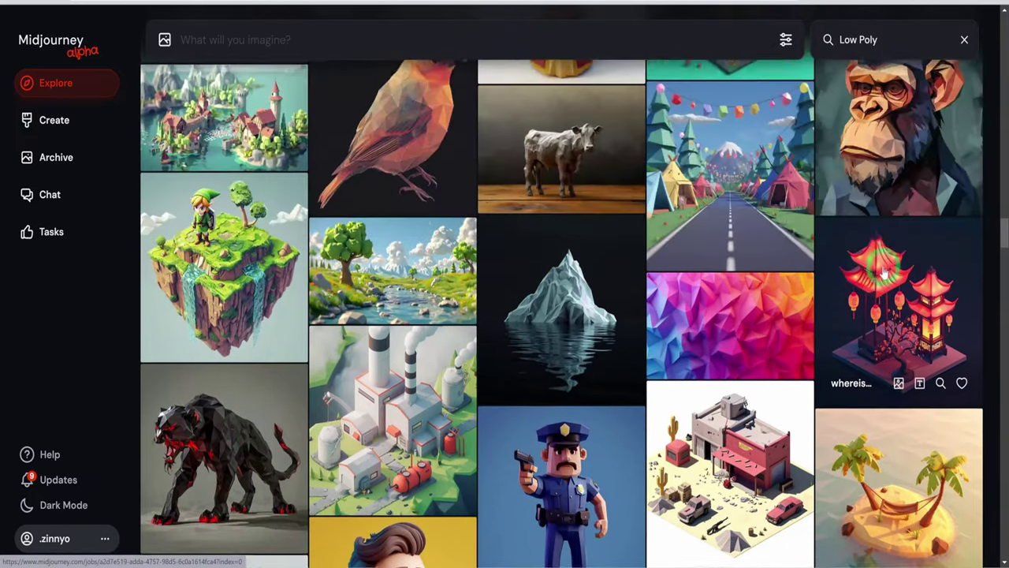
{"action": "left_click", "coordinate": [888, 348]}
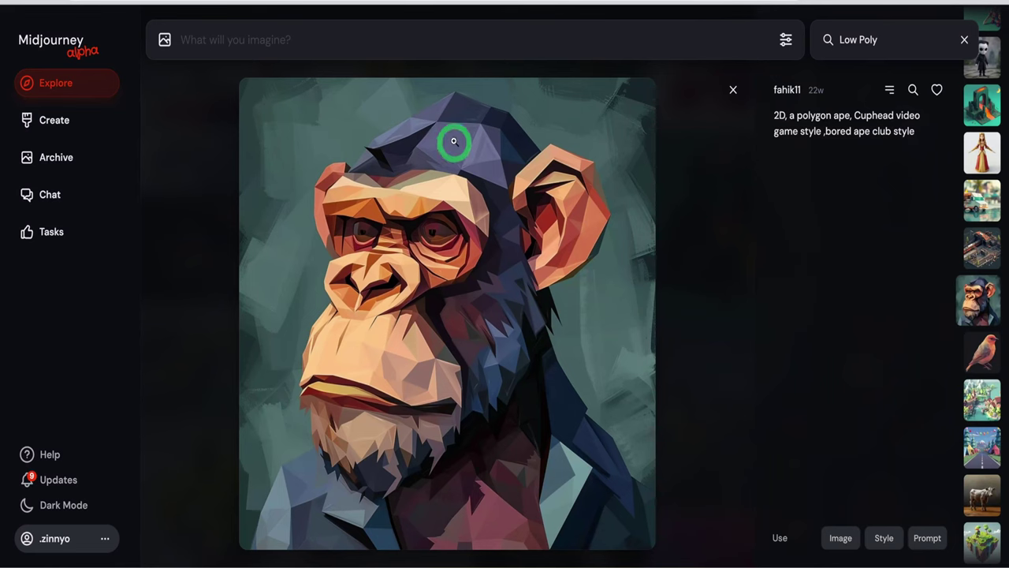
{"action": "left_click", "coordinate": [733, 90]}
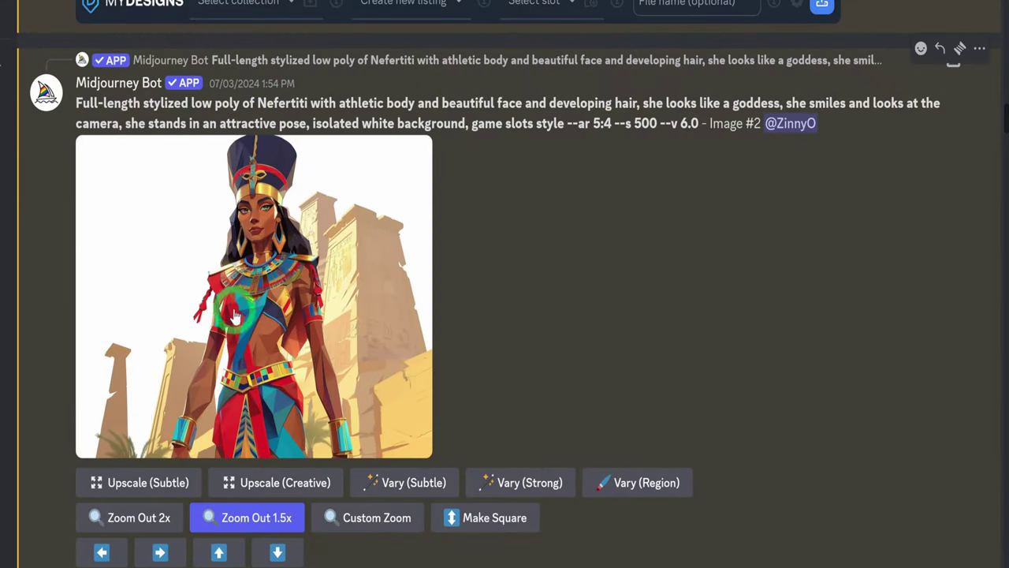
{"action": "scroll", "coordinate": [694, 315], "scroll_direction": "up", "scroll_amount": 1}
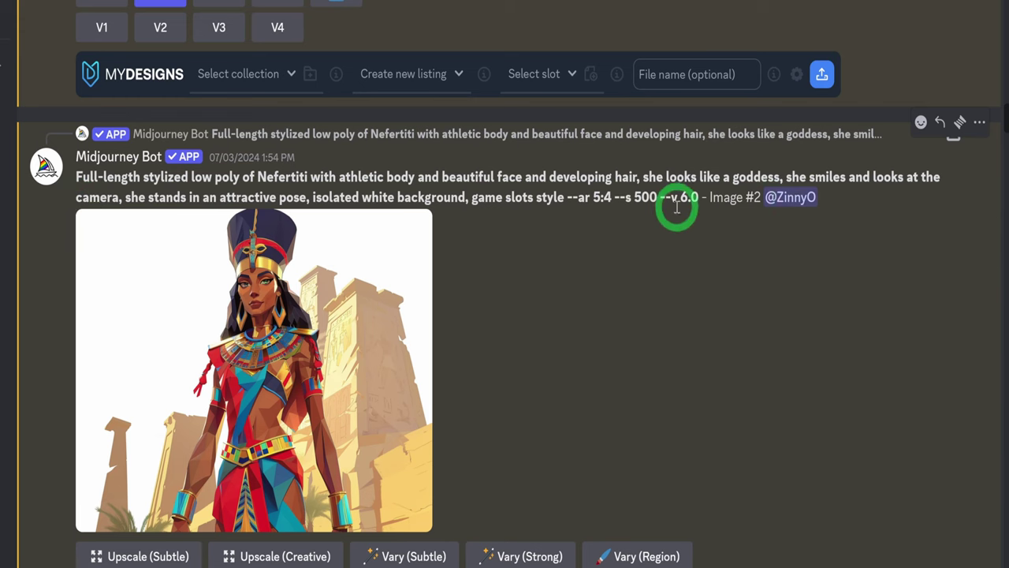
{"action": "scroll", "coordinate": [484, 372], "scroll_direction": "down", "scroll_amount": 2}
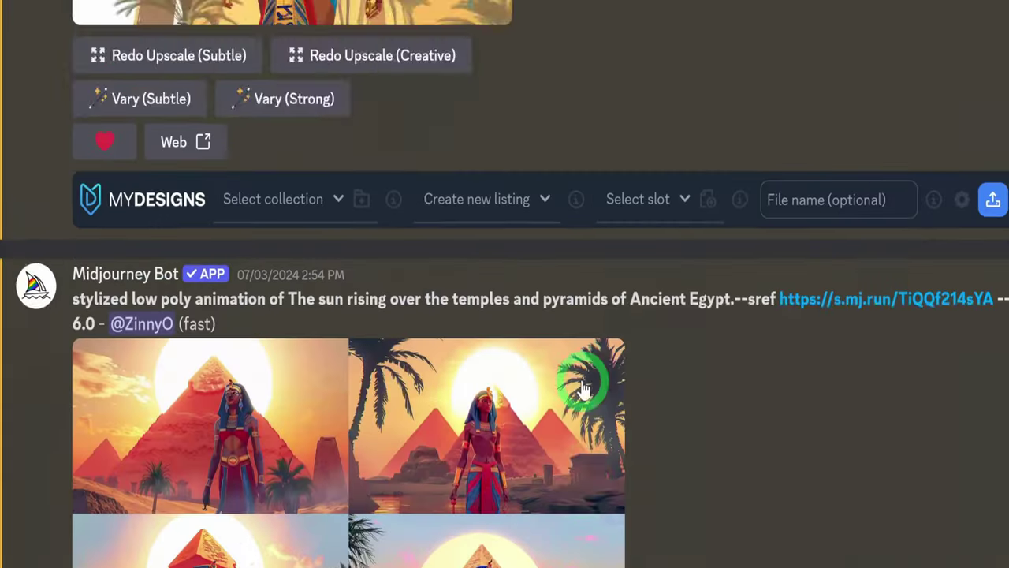
{"action": "scroll", "coordinate": [590, 383], "scroll_direction": "down", "scroll_amount": 4}
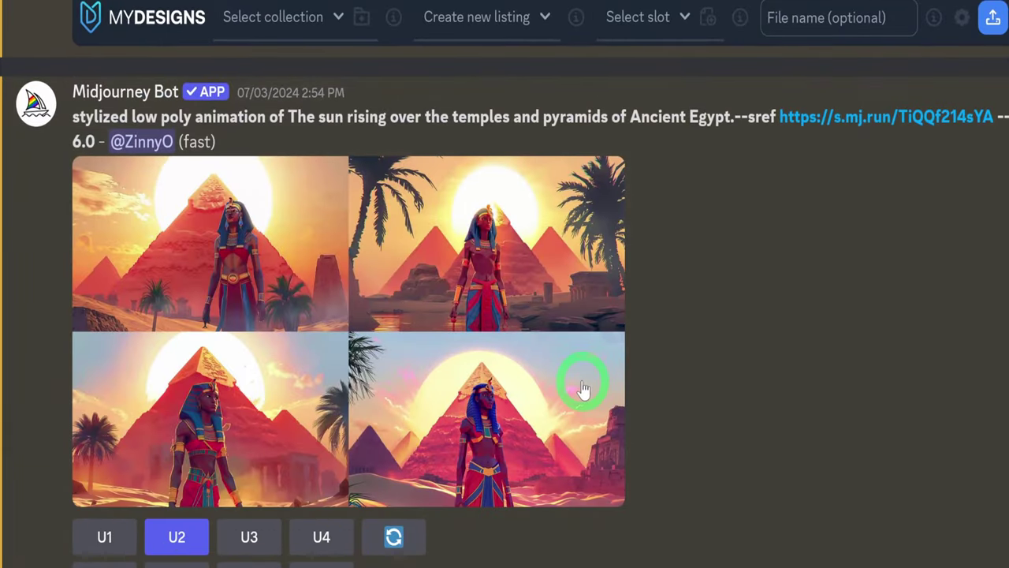
{"action": "scroll", "coordinate": [582, 386], "scroll_direction": "down", "scroll_amount": 15}
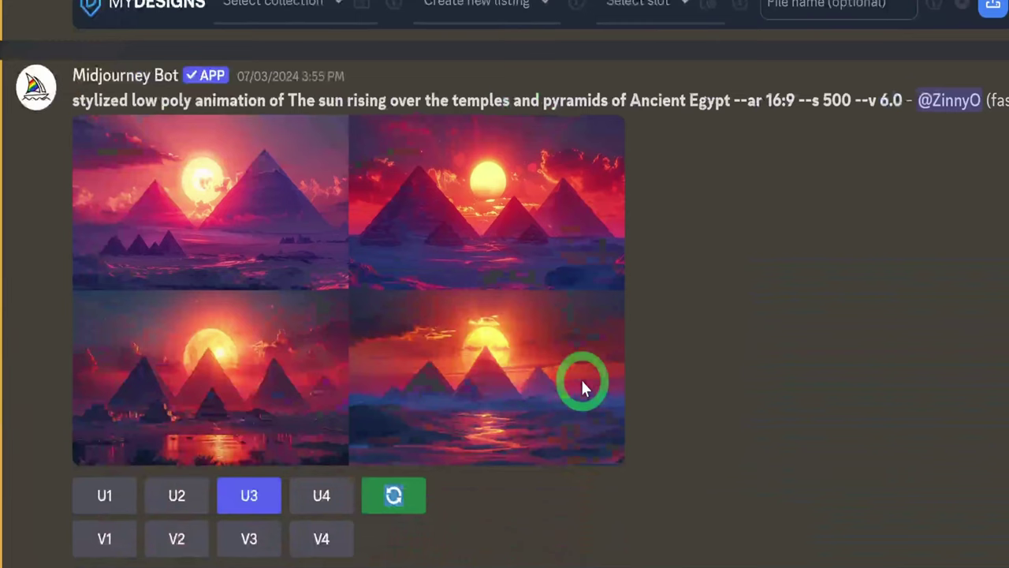
{"action": "scroll", "coordinate": [581, 388], "scroll_direction": "down", "scroll_amount": 12}
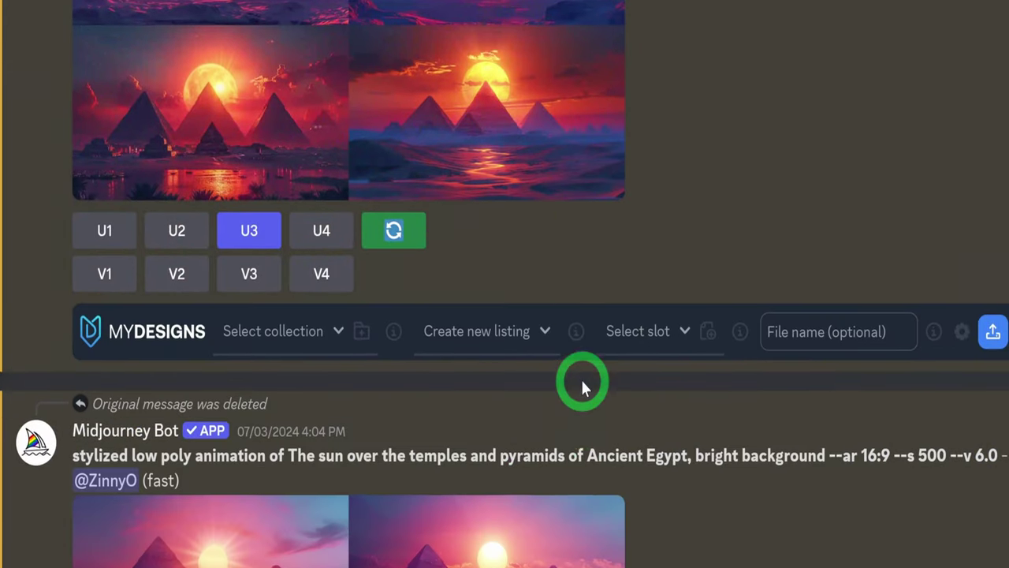
{"action": "scroll", "coordinate": [582, 386], "scroll_direction": "down", "scroll_amount": 16}
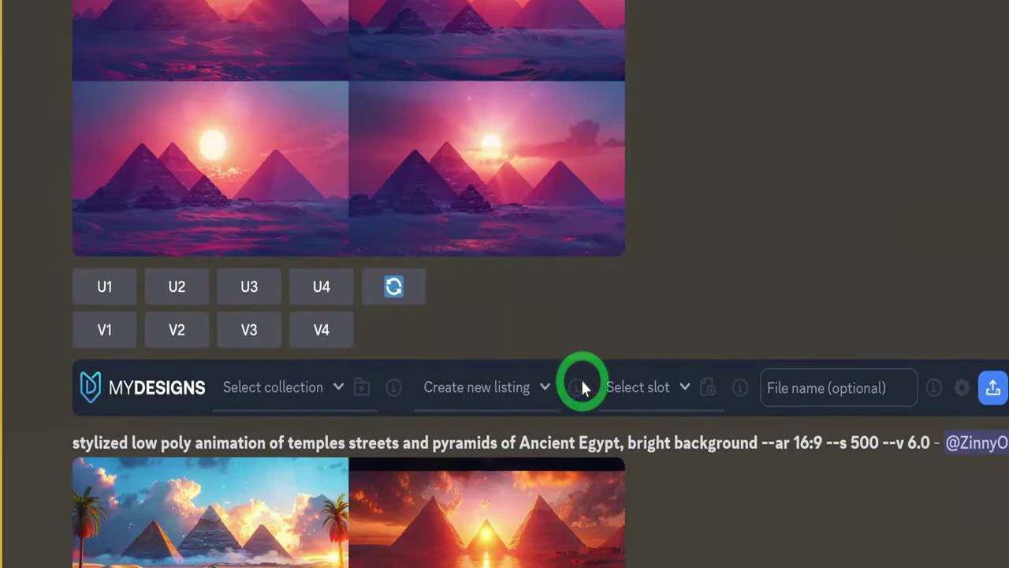
{"action": "scroll", "coordinate": [582, 386], "scroll_direction": "down", "scroll_amount": 14}
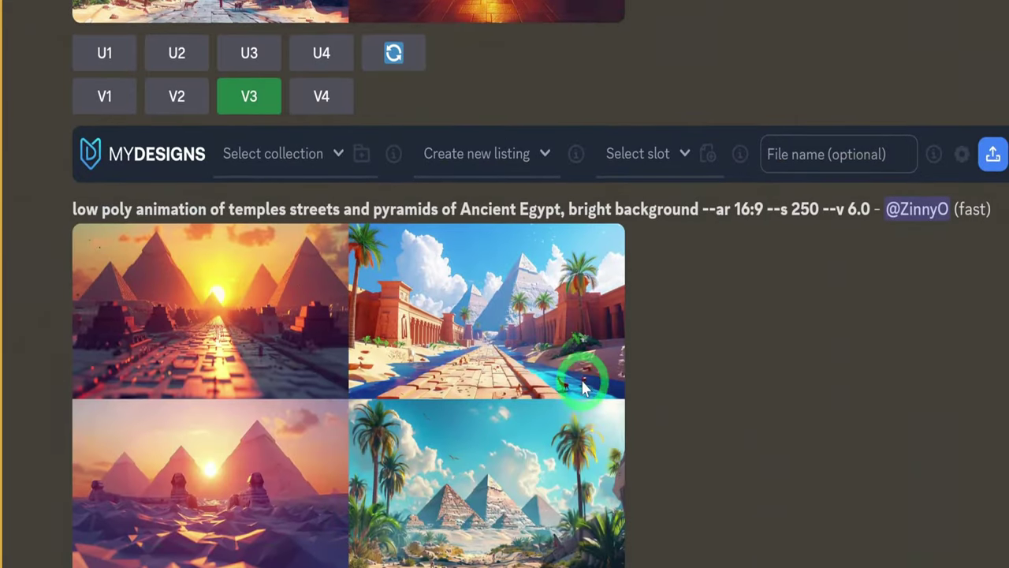
{"action": "scroll", "coordinate": [582, 386], "scroll_direction": "down", "scroll_amount": 7}
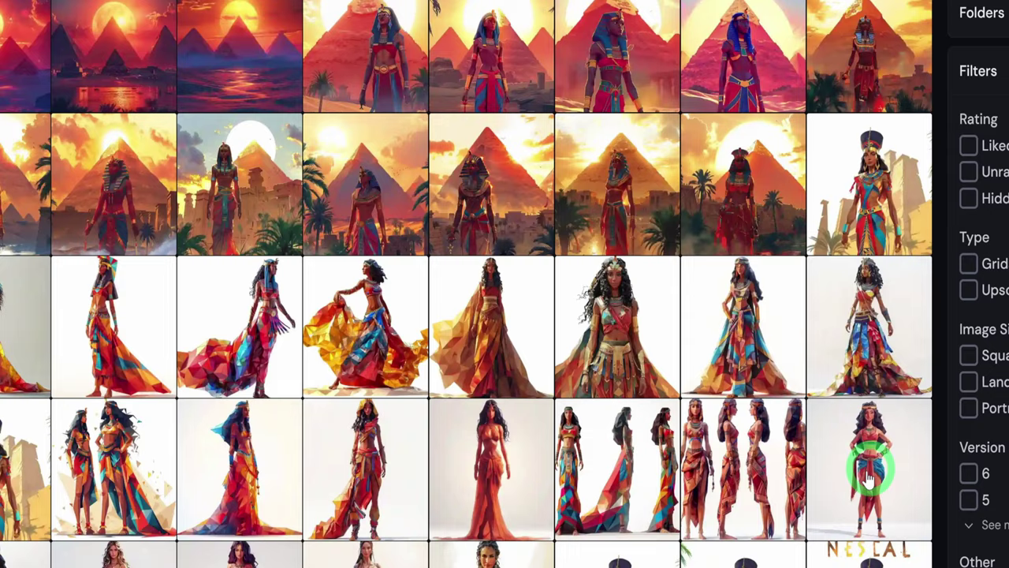
Request Upscale (Subtle) on Nefertiti Image #4, then open bigjpg's enlargement settings
{"action": "scroll", "coordinate": [465, 284], "scroll_direction": "down", "scroll_amount": 8}
{"action": "scroll", "coordinate": [465, 284], "scroll_direction": "up", "scroll_amount": 10}
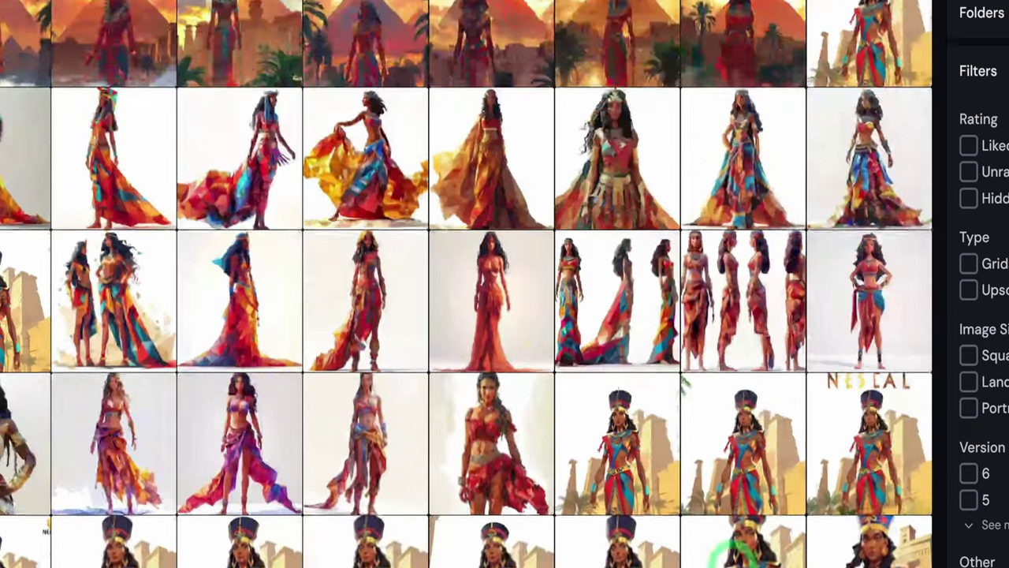
{"action": "scroll", "coordinate": [745, 556], "scroll_direction": "up", "scroll_amount": 15}
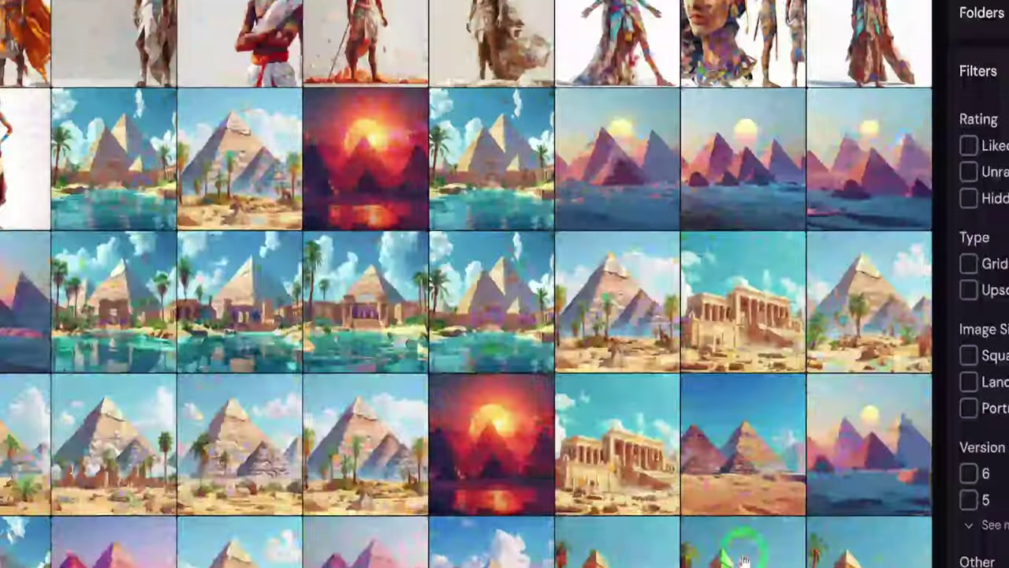
{"action": "scroll", "coordinate": [745, 556], "scroll_direction": "up", "scroll_amount": 15}
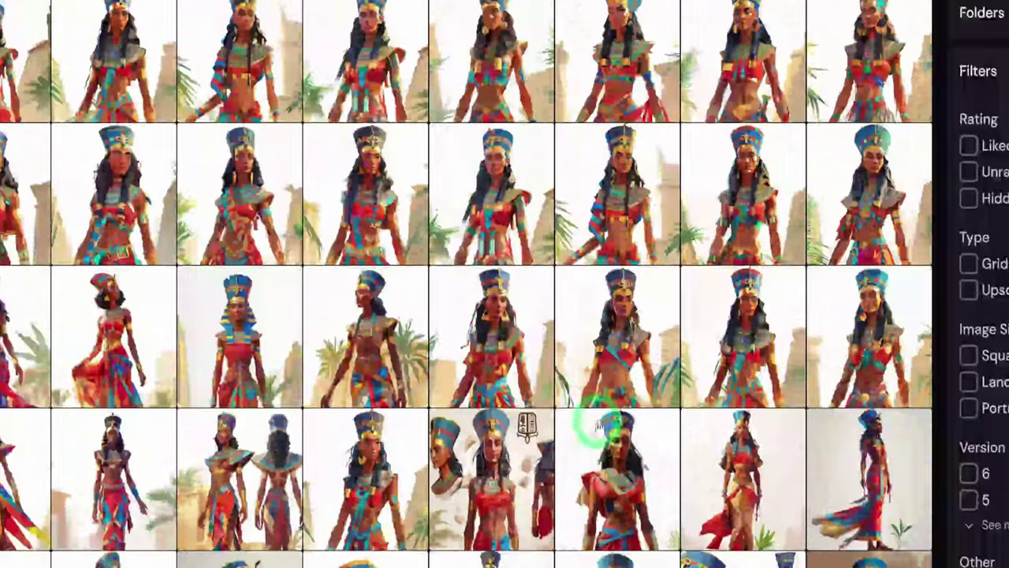
{"action": "scroll", "coordinate": [533, 152], "scroll_direction": "up", "scroll_amount": 15}
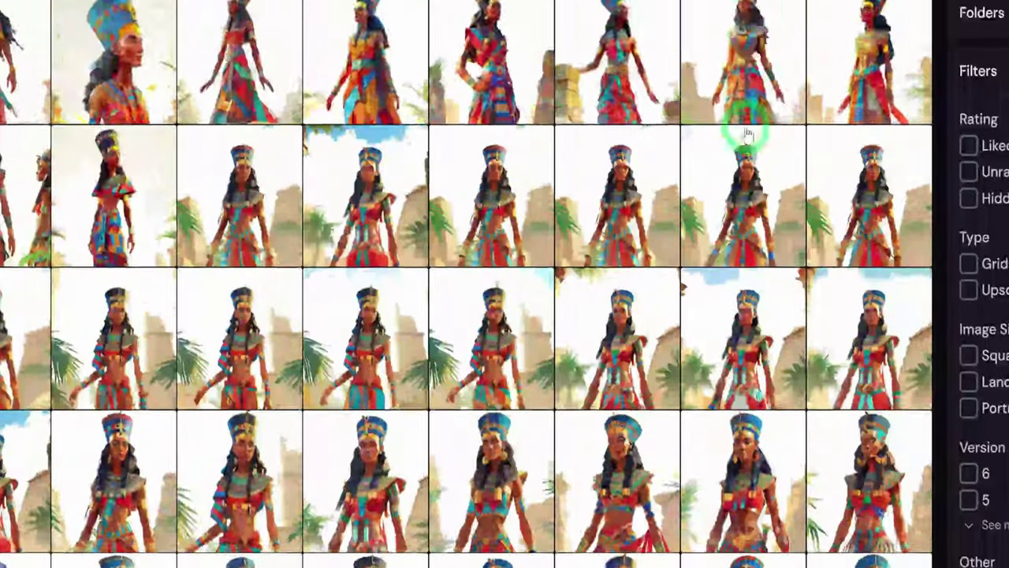
{"action": "scroll", "coordinate": [150, 128], "scroll_direction": "up", "scroll_amount": 5}
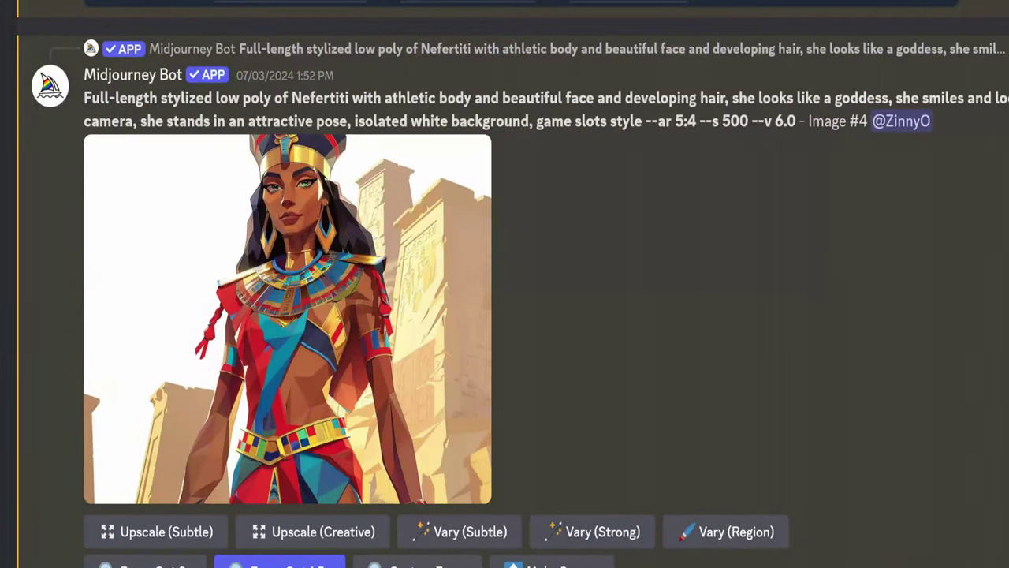
{"action": "left_click", "coordinate": [122, 535]}
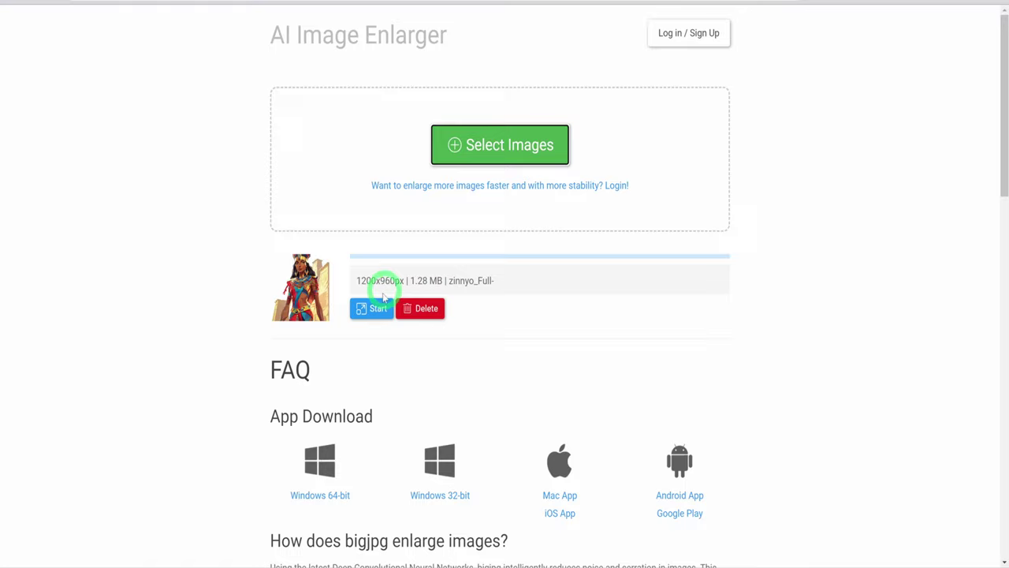
{"action": "left_click", "coordinate": [377, 308]}
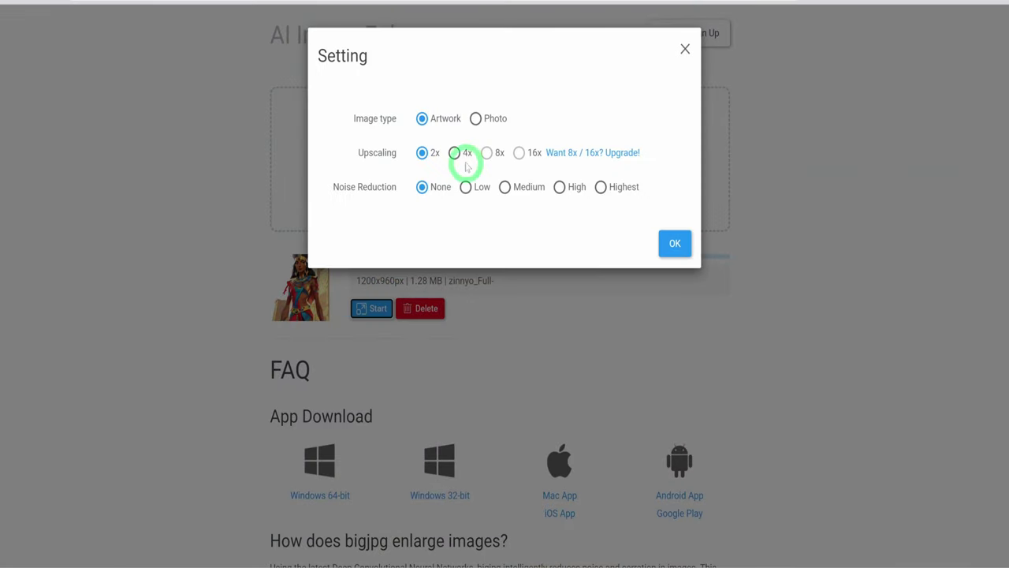
Start the bigjpg enlargement with Artwork, 2x and Highest noise reduction
{"action": "left_click", "coordinate": [683, 251]}
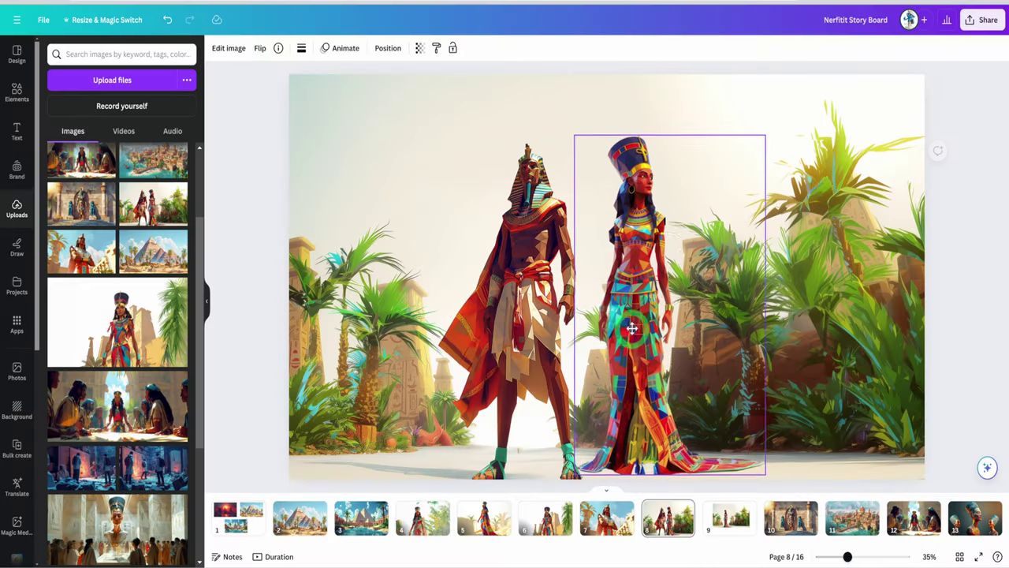
Nudge the Nefertiti figure on page 8 and select her with the pharaoh
{"action": "left_click_drag", "start_coordinate": [637, 327], "coordinate": [619, 333]}
{"action": "left_click", "coordinate": [540, 292], "text": "shift"}
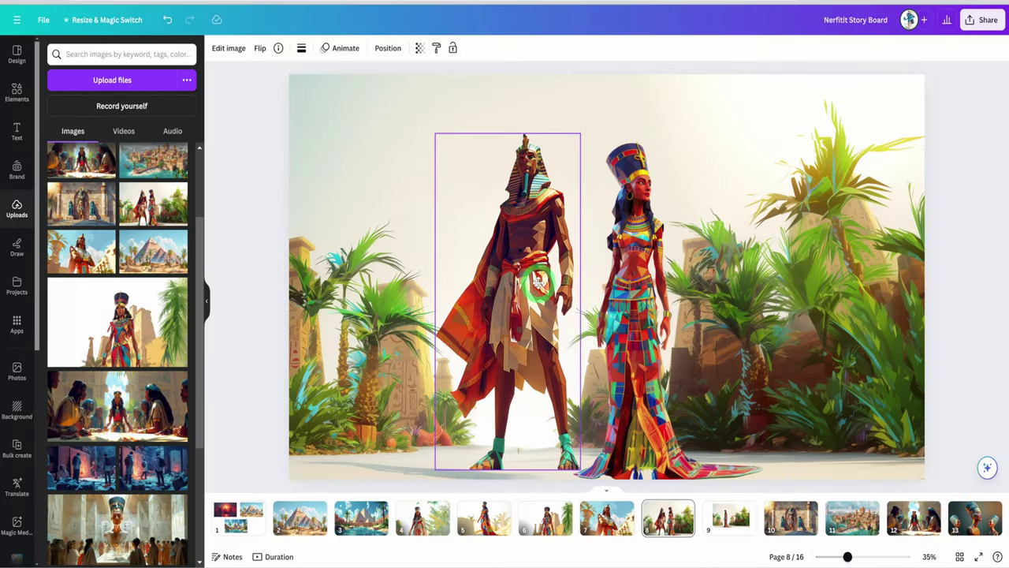
{"action": "left_click", "coordinate": [630, 299]}
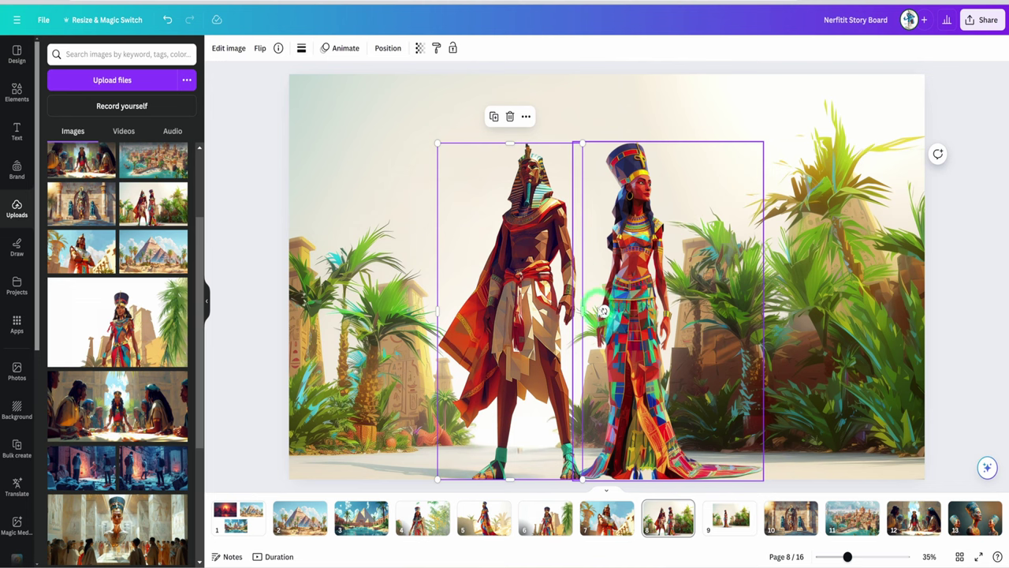
{"action": "left_click", "coordinate": [596, 315]}
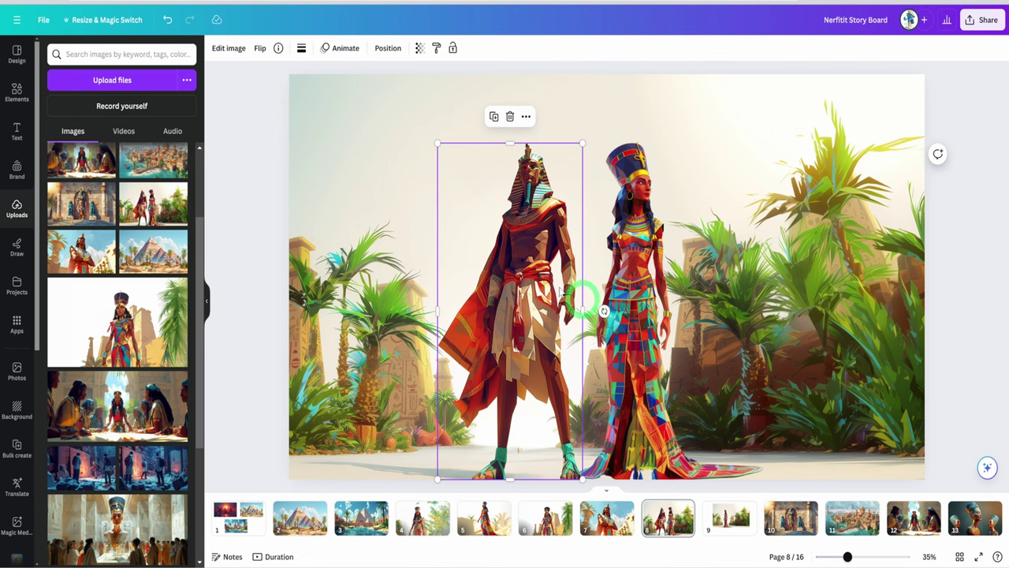
{"action": "scroll", "coordinate": [139, 236], "scroll_direction": "down", "scroll_amount": 3}
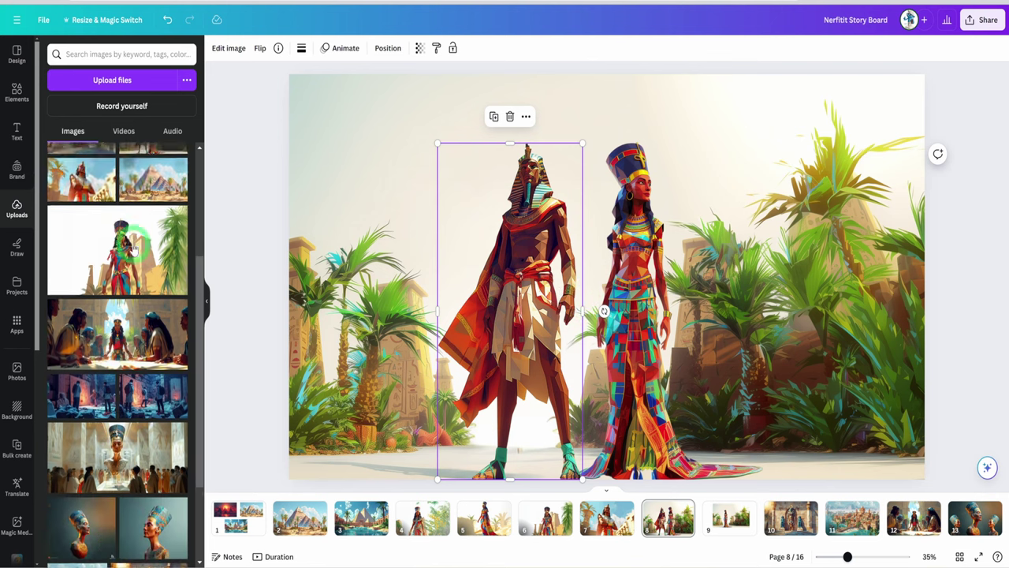
Go to page 9 and move its Nefertiti palm-garden image left and down
{"action": "left_click", "coordinate": [730, 518]}
{"action": "left_click", "coordinate": [689, 360]}
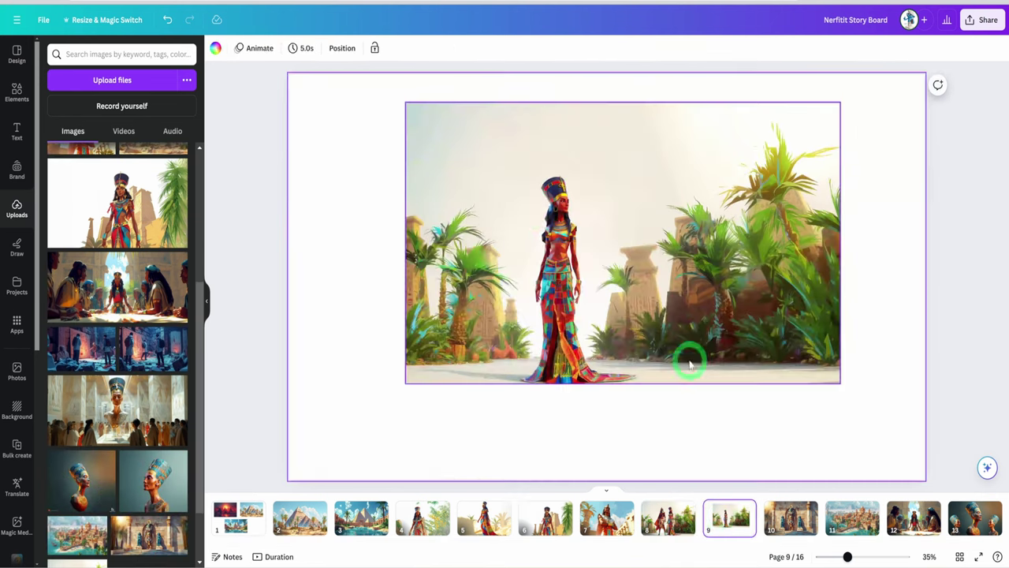
{"action": "left_click", "coordinate": [549, 228]}
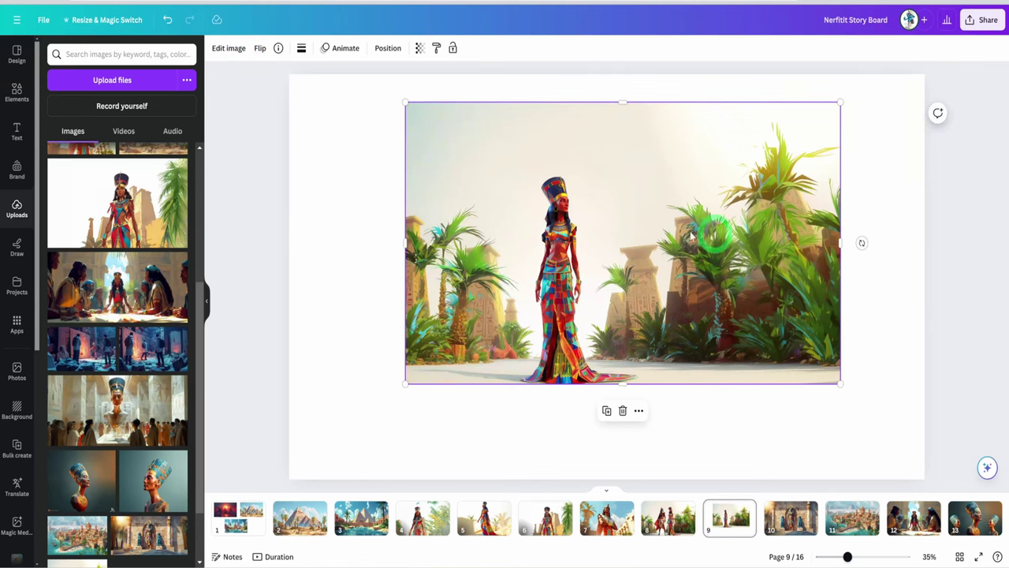
{"action": "left_click_drag", "start_coordinate": [490, 183], "coordinate": [491, 214]}
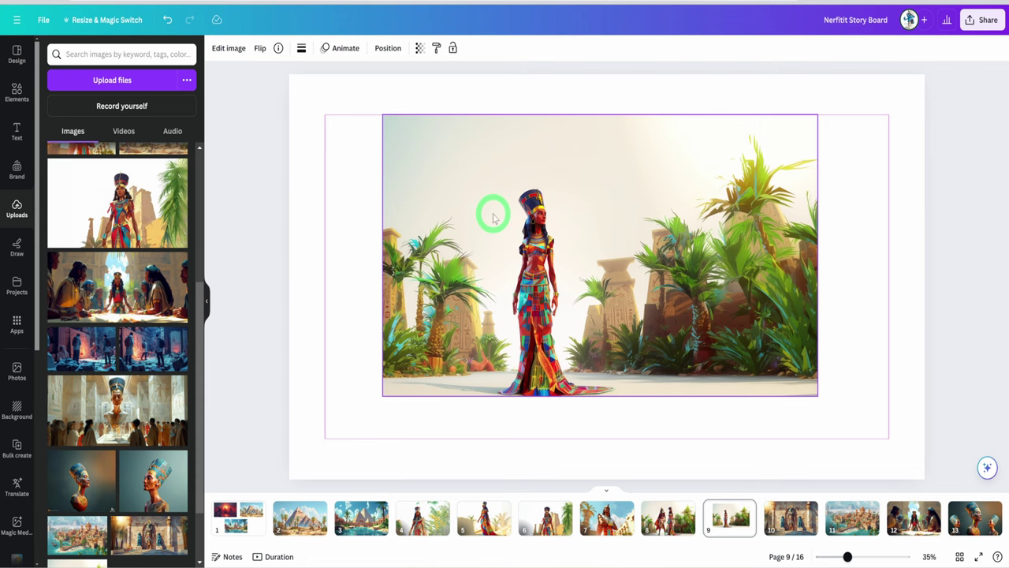
Cut Nefertiti out of the page 9 scene with Magic Grab
{"action": "left_click", "coordinate": [233, 50]}
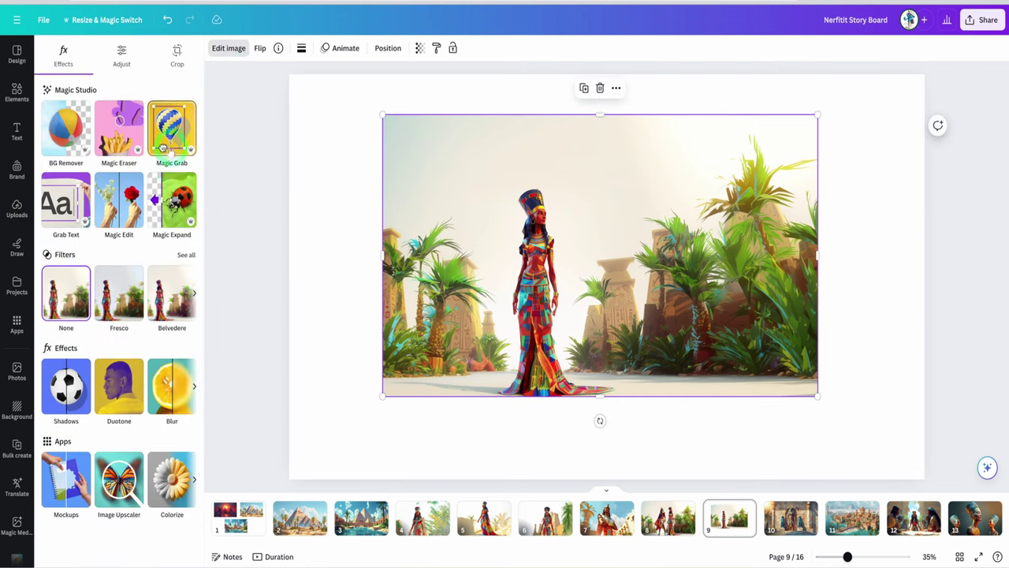
{"action": "left_click", "coordinate": [164, 147]}
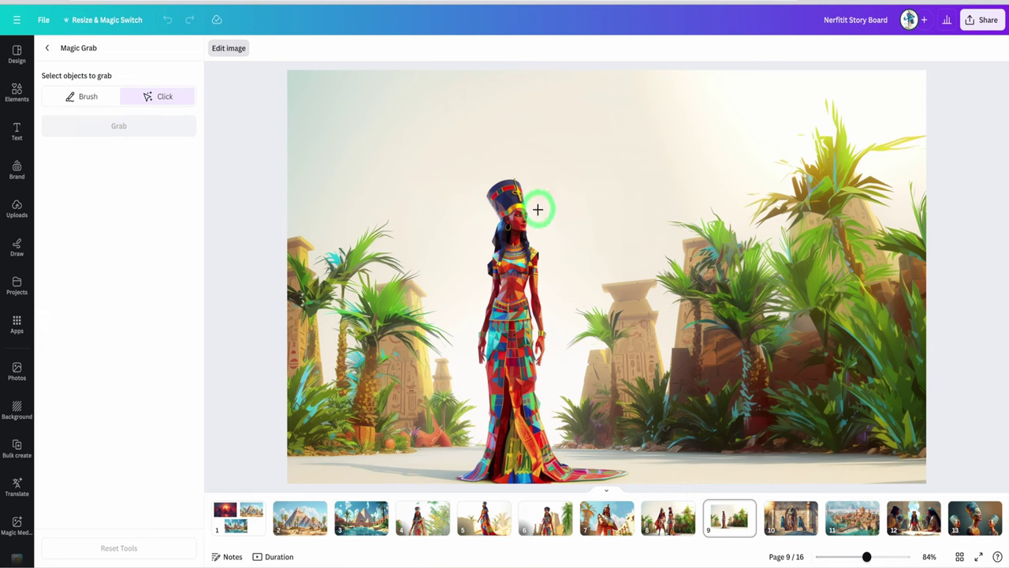
{"action": "left_click", "coordinate": [512, 227]}
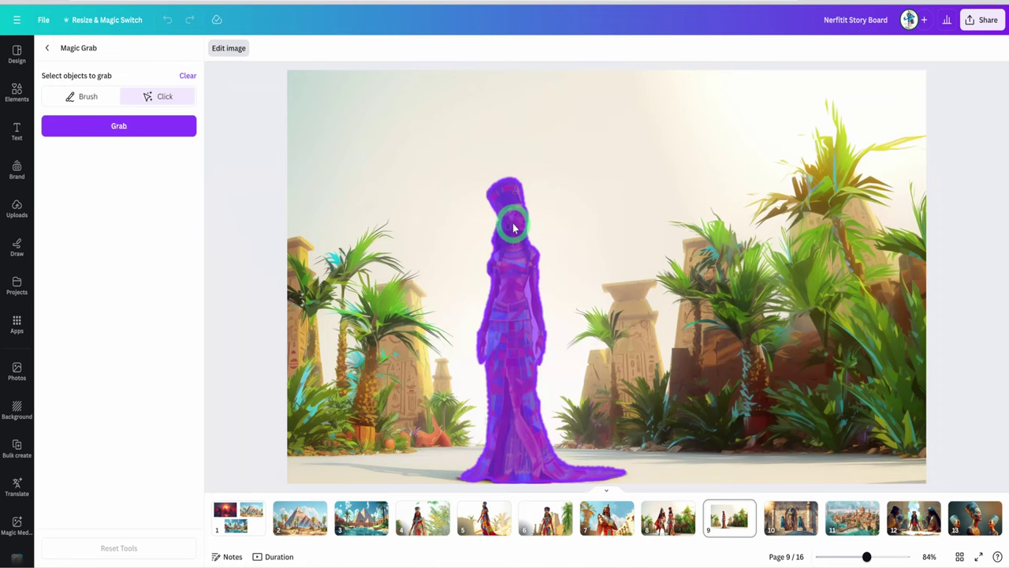
{"action": "left_click", "coordinate": [162, 124]}
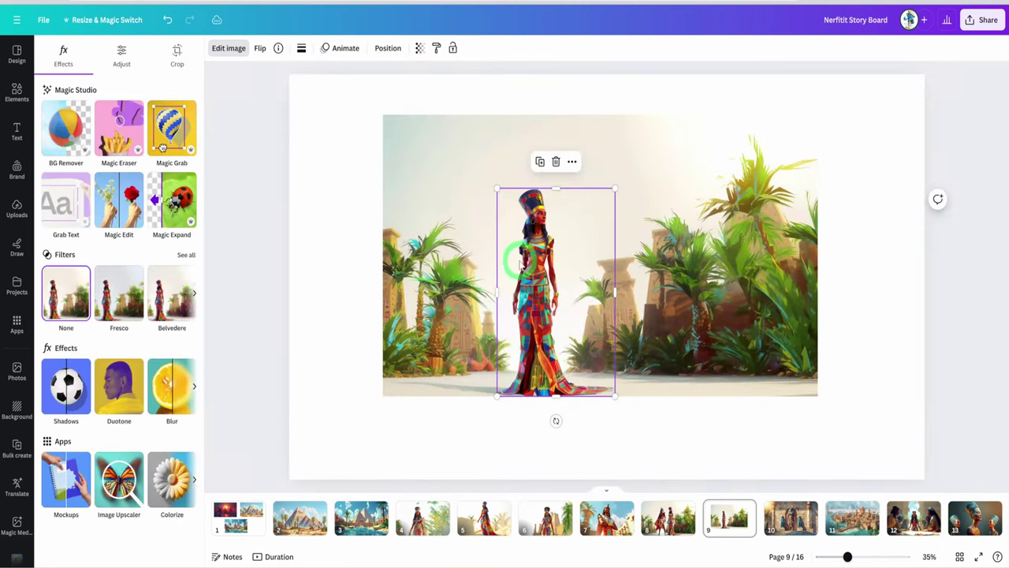
Raise the cut-out figure and set the scene image as the page background
{"action": "left_click_drag", "start_coordinate": [521, 262], "coordinate": [513, 208]}
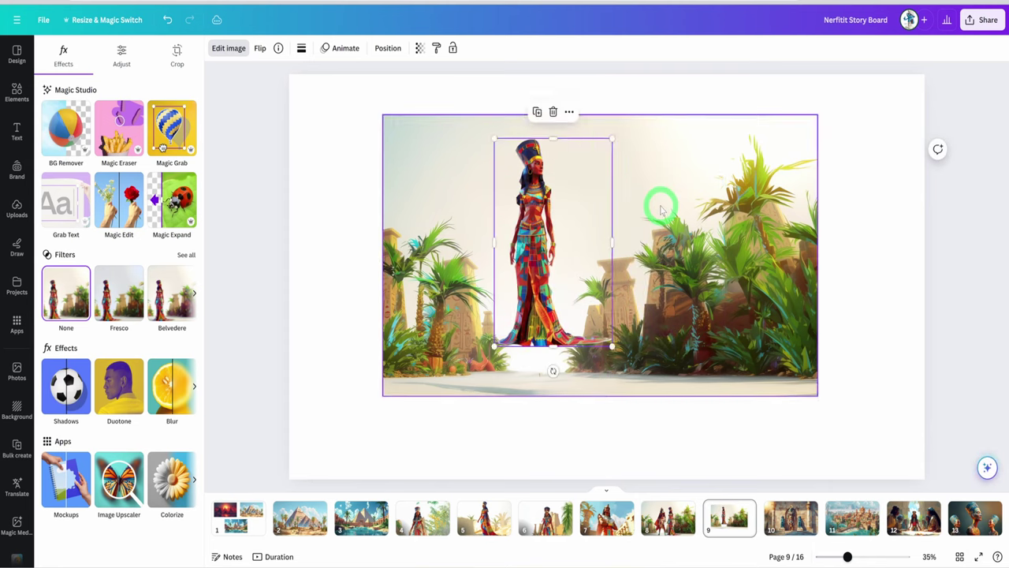
{"action": "right_click", "coordinate": [662, 209]}
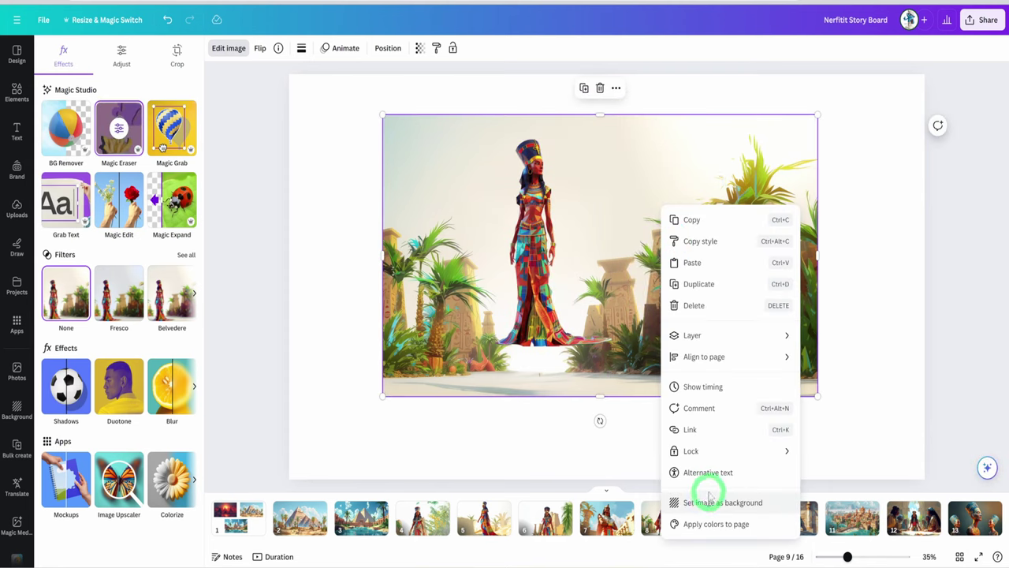
{"action": "left_click", "coordinate": [710, 502]}
Enlarge the Nefertiti figure and position her near the centre of the scene
{"action": "left_click_drag", "start_coordinate": [537, 316], "coordinate": [540, 374]}
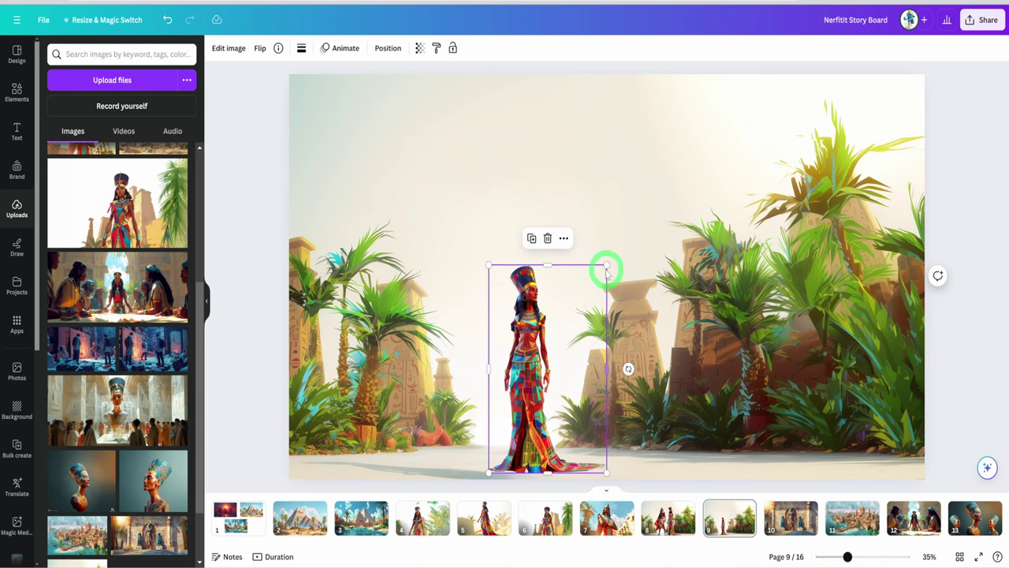
{"action": "left_click_drag", "start_coordinate": [607, 270], "coordinate": [701, 100]}
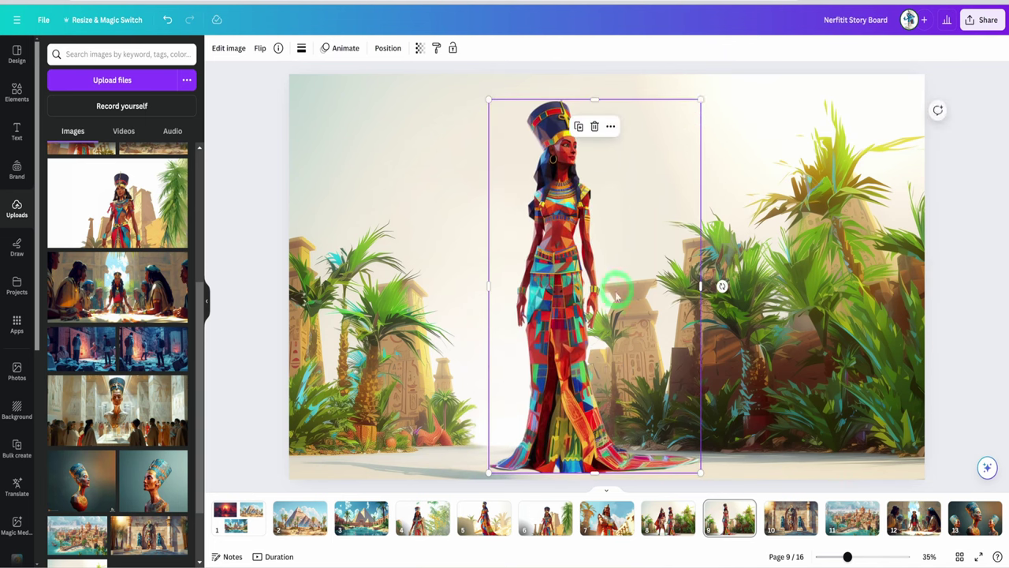
{"action": "left_click_drag", "start_coordinate": [616, 295], "coordinate": [597, 303]}
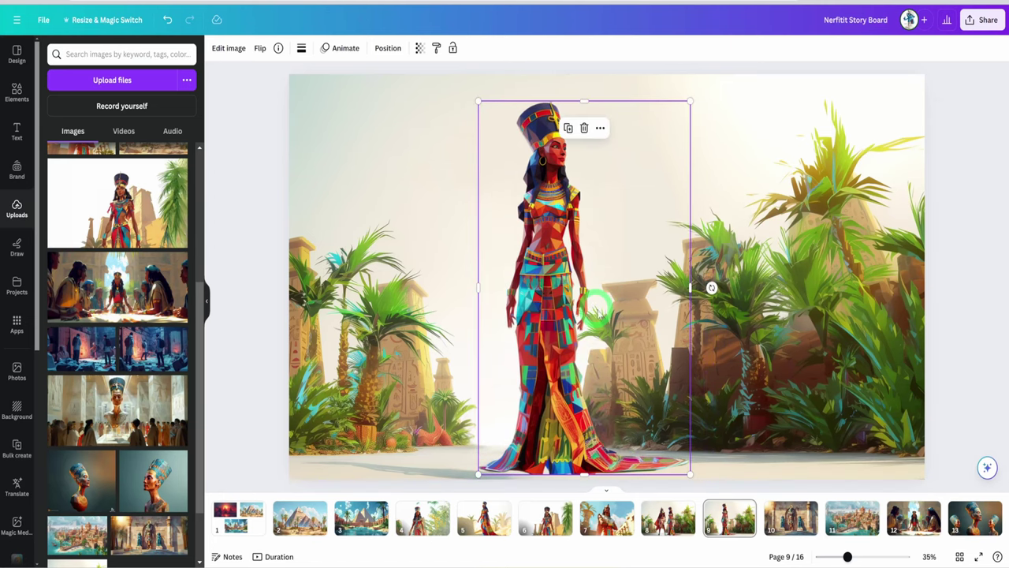
{"action": "left_click", "coordinate": [816, 441]}
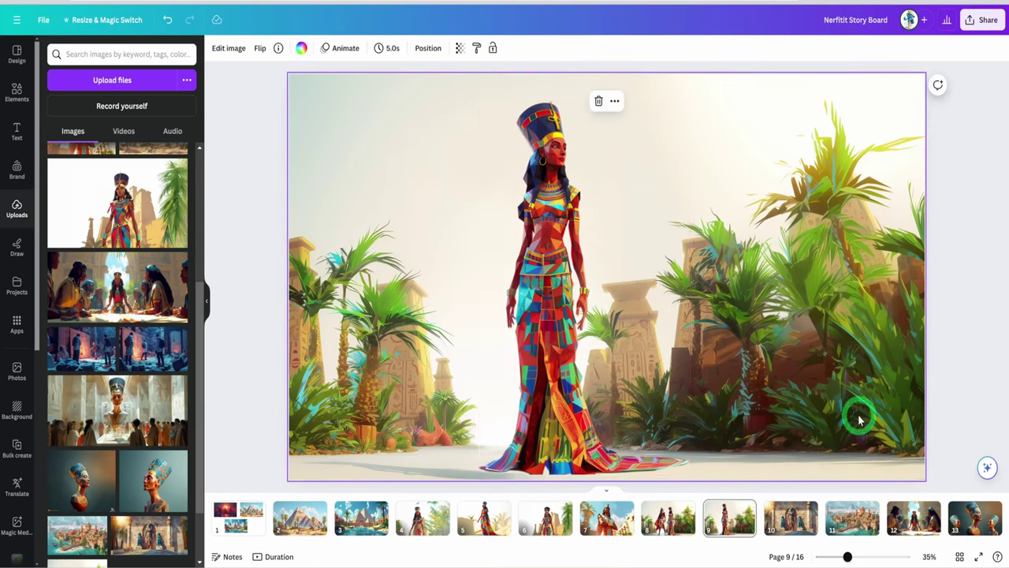
{"action": "left_click", "coordinate": [666, 337]}
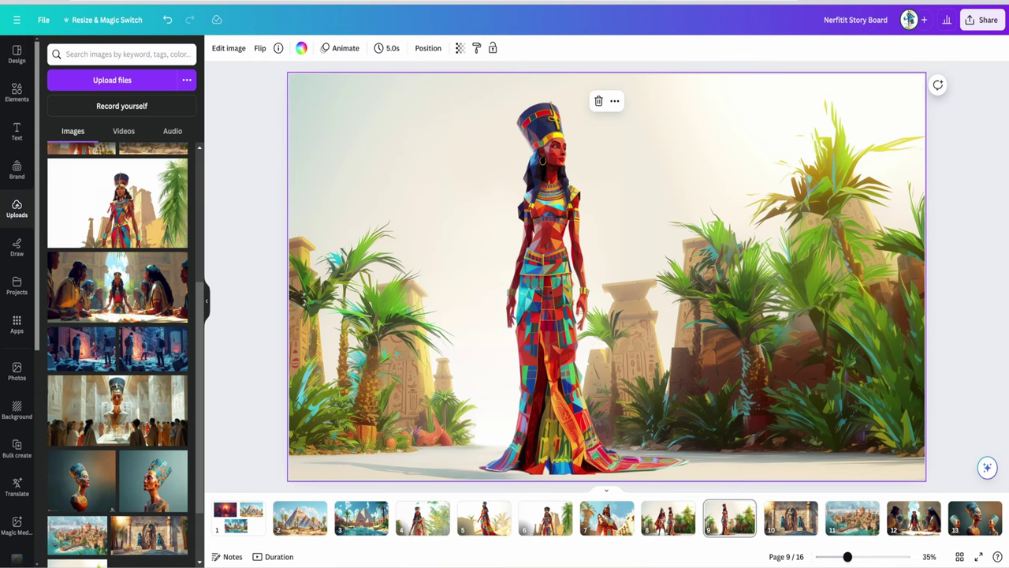
Open the Orange Minimalist Love School Movie Storyboard template and edit its title and duration
{"action": "left_click", "coordinate": [467, 116]}
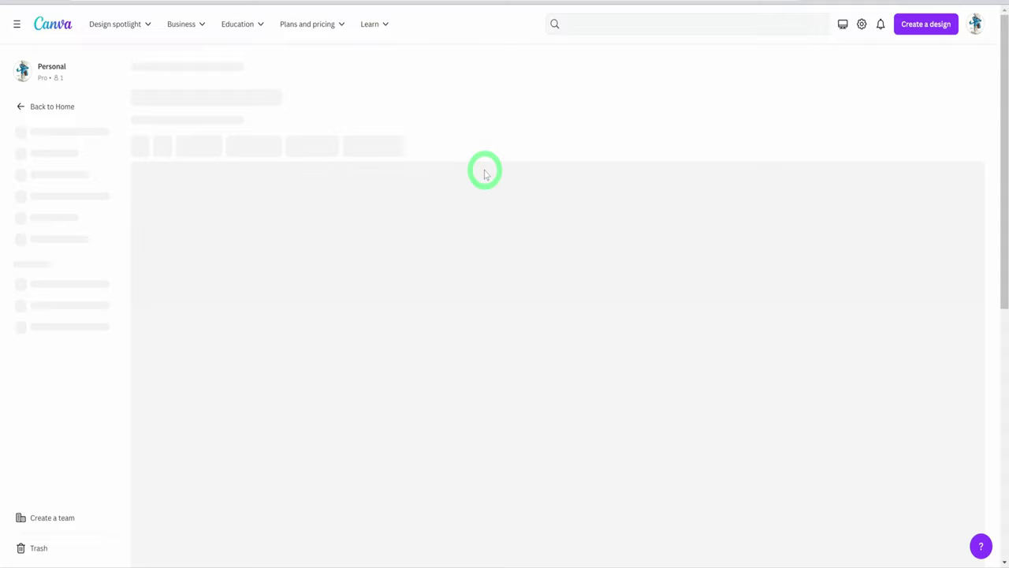
{"action": "scroll", "coordinate": [487, 253], "scroll_direction": "down", "scroll_amount": 2}
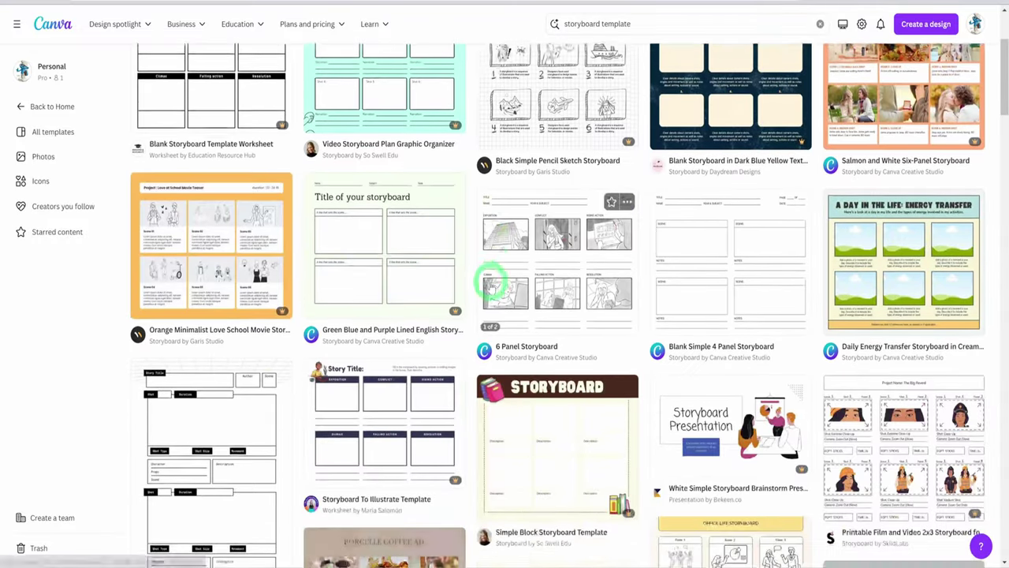
{"action": "scroll", "coordinate": [481, 320], "scroll_direction": "down", "scroll_amount": 3}
{"action": "scroll", "coordinate": [304, 296], "scroll_direction": "up", "scroll_amount": 4}
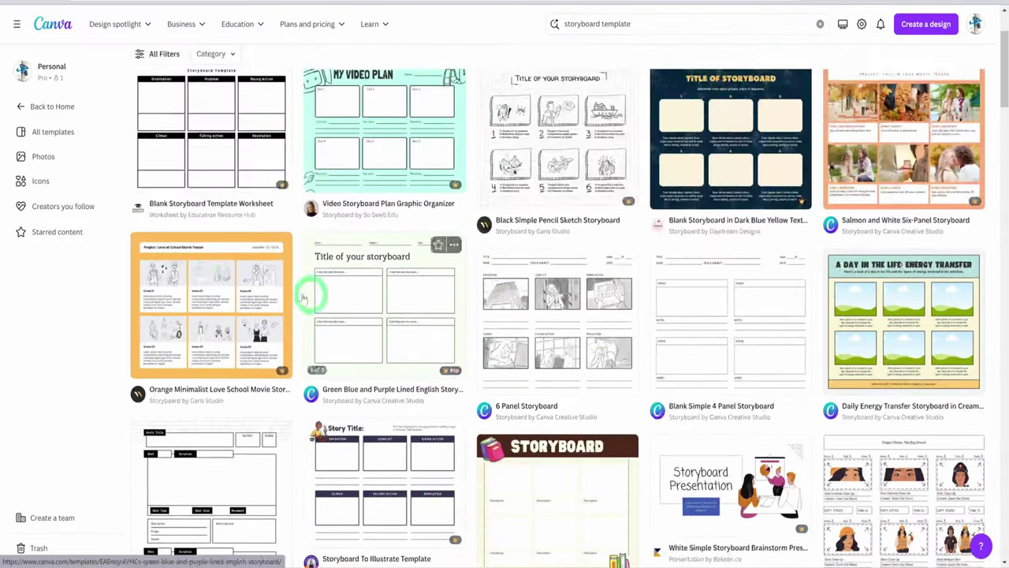
{"action": "left_click", "coordinate": [199, 291]}
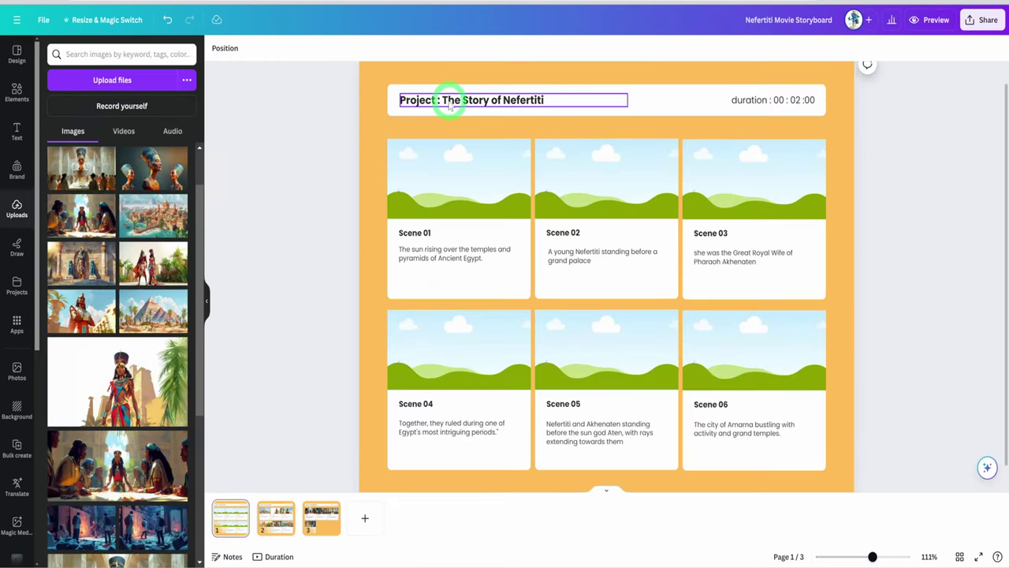
{"action": "left_click", "coordinate": [449, 104]}
{"action": "left_click", "coordinate": [797, 100]}
{"action": "left_click", "coordinate": [811, 100]}
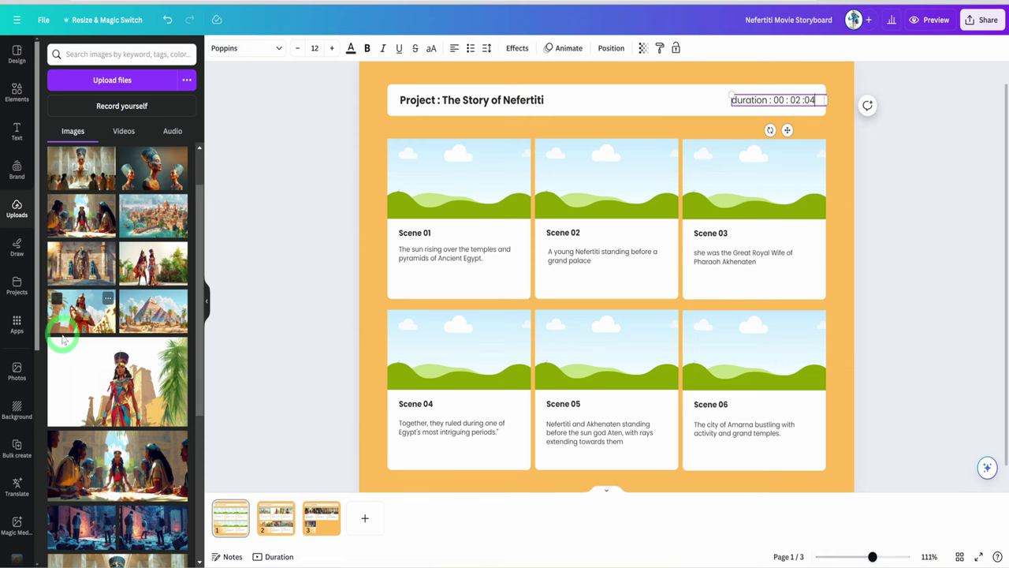
Place the pyramid, young Nefertiti and royal figure images into Scenes 01–03
{"action": "left_click_drag", "start_coordinate": [151, 315], "coordinate": [432, 211]}
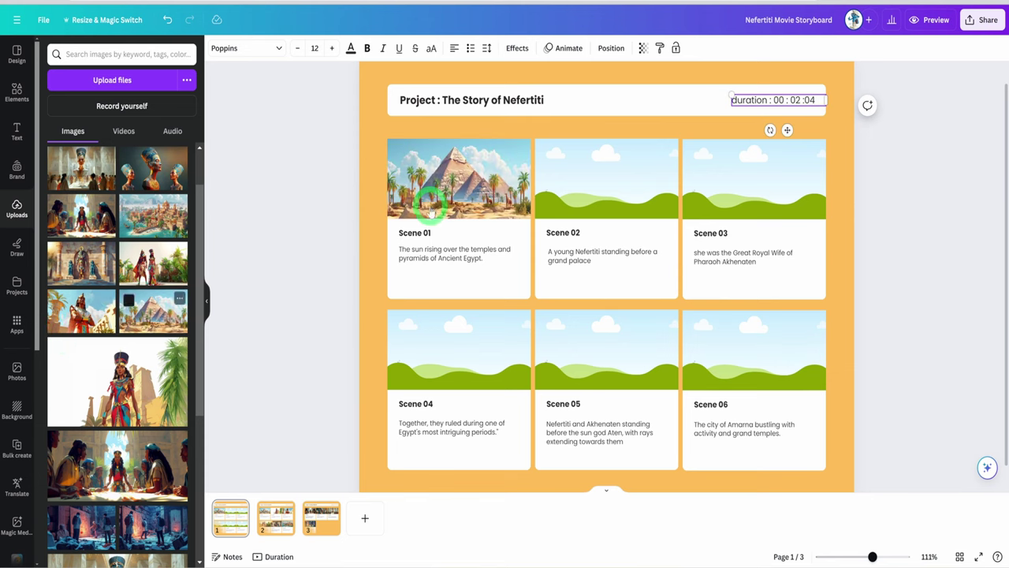
{"action": "left_click", "coordinate": [600, 266]}
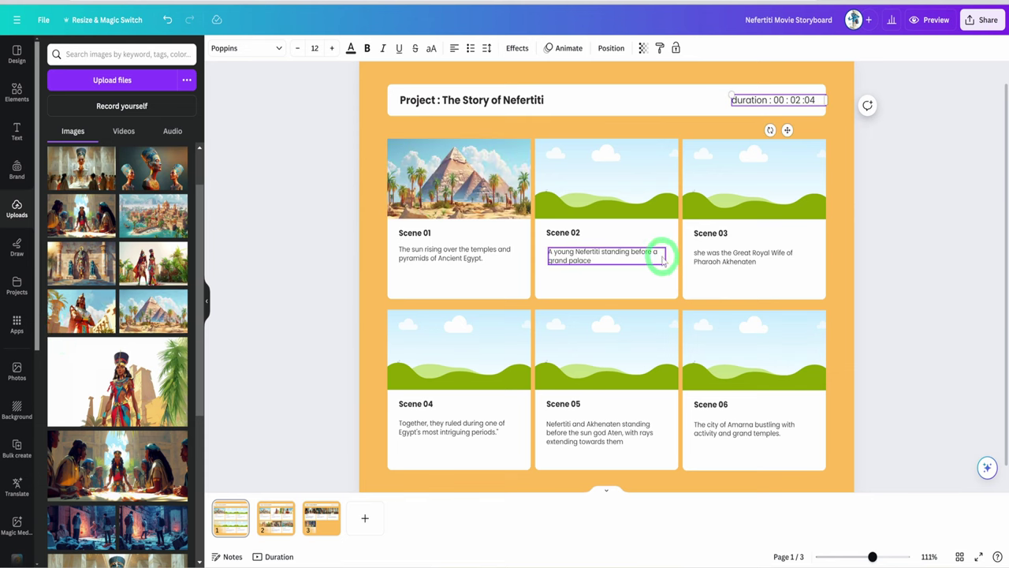
{"action": "left_click_drag", "start_coordinate": [68, 376], "coordinate": [550, 203]}
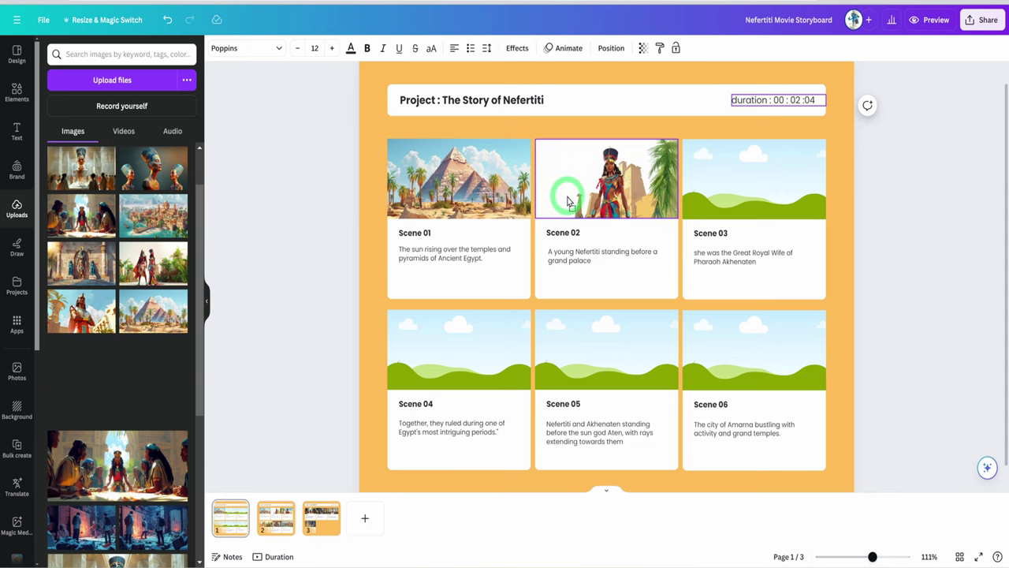
{"action": "left_click", "coordinate": [732, 267]}
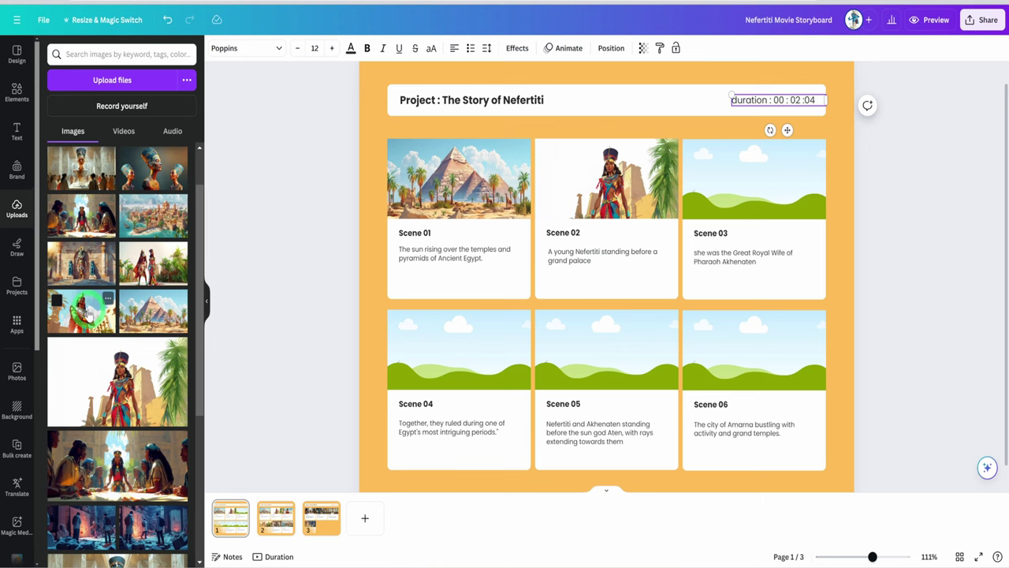
{"action": "left_click_drag", "start_coordinate": [88, 313], "coordinate": [796, 203]}
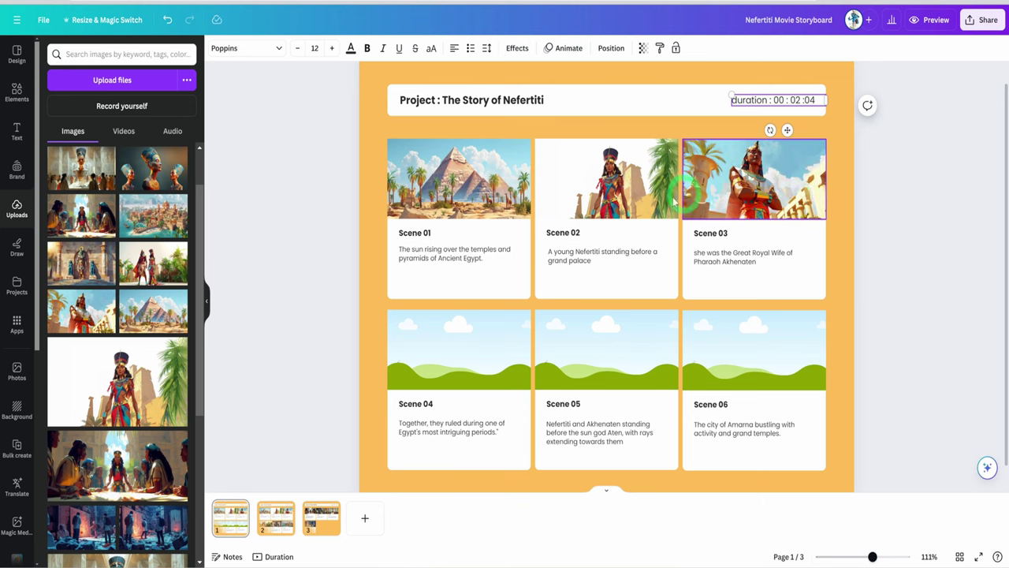
Place the two-figure image into Scene 04 and check the Scene 05–06 images
{"action": "left_click", "coordinate": [499, 443]}
{"action": "left_click", "coordinate": [264, 417]}
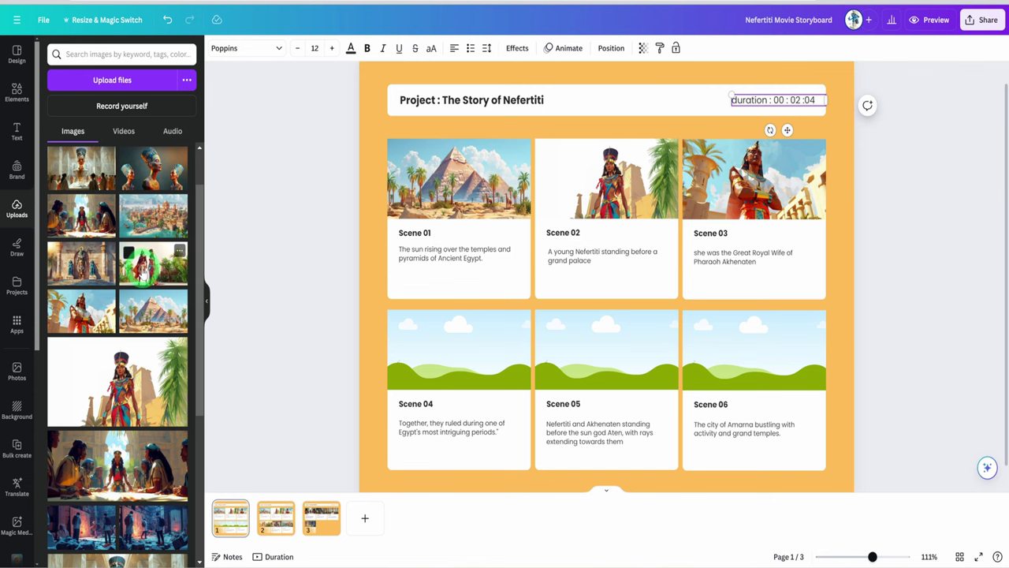
{"action": "left_click_drag", "start_coordinate": [144, 264], "coordinate": [434, 331]}
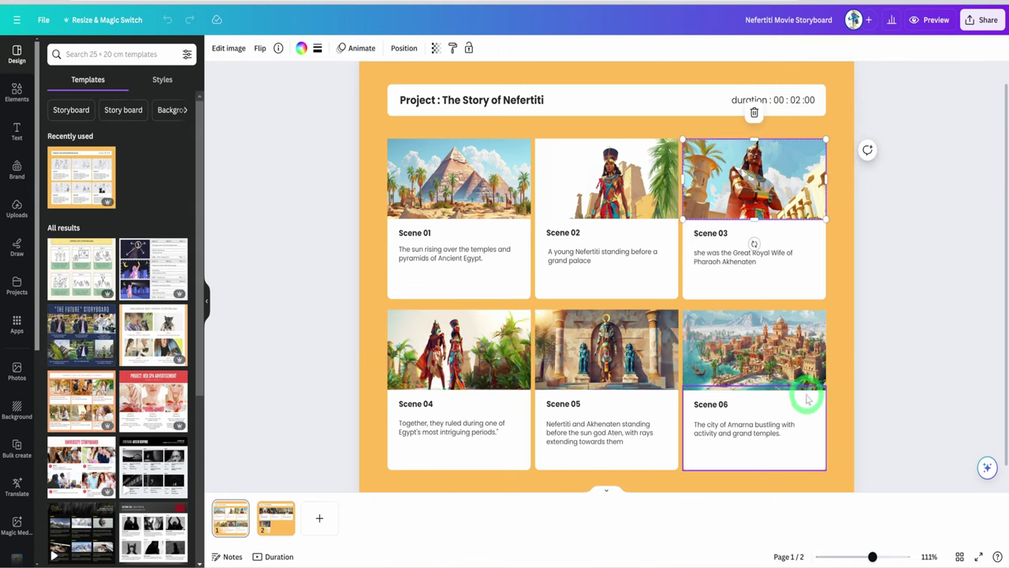
{"action": "left_click", "coordinate": [501, 369]}
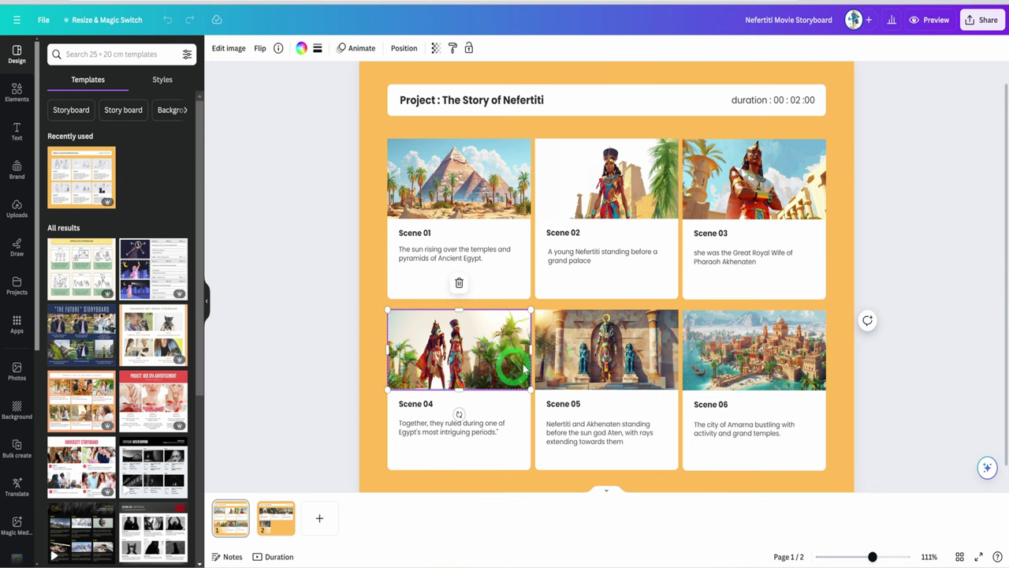
{"action": "left_click", "coordinate": [559, 358]}
{"action": "left_click", "coordinate": [772, 339]}
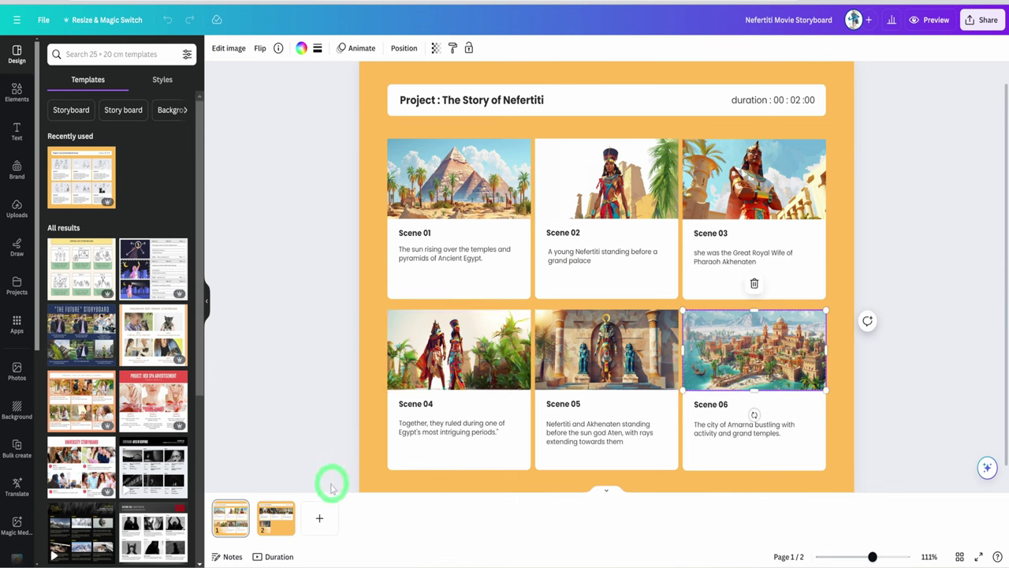
{"action": "left_click", "coordinate": [264, 536]}
Select the Scene 07 image, then look over ElevenLabs' pricing plans
{"action": "left_click", "coordinate": [417, 189]}
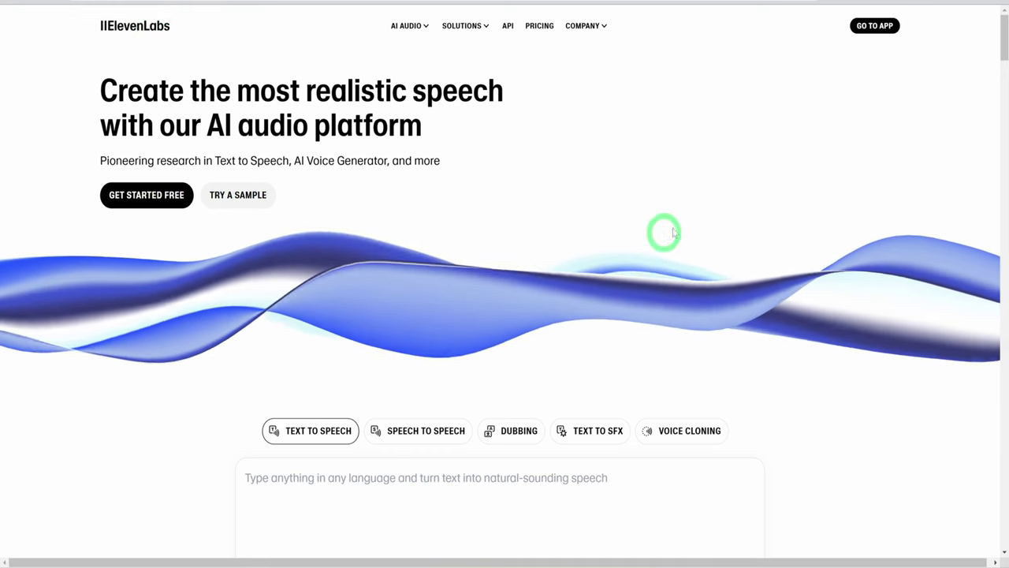
{"action": "left_click", "coordinate": [539, 26]}
{"action": "scroll", "coordinate": [221, 279], "scroll_direction": "down", "scroll_amount": 2}
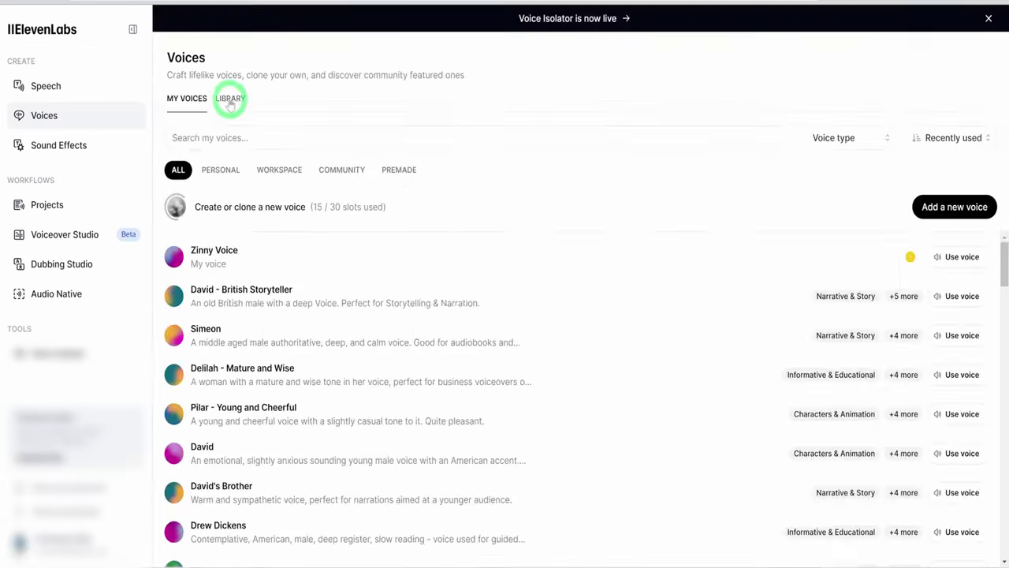
Browse the Narrative & Story voices in ElevenLabs' shared voice library
{"action": "left_click", "coordinate": [229, 98]}
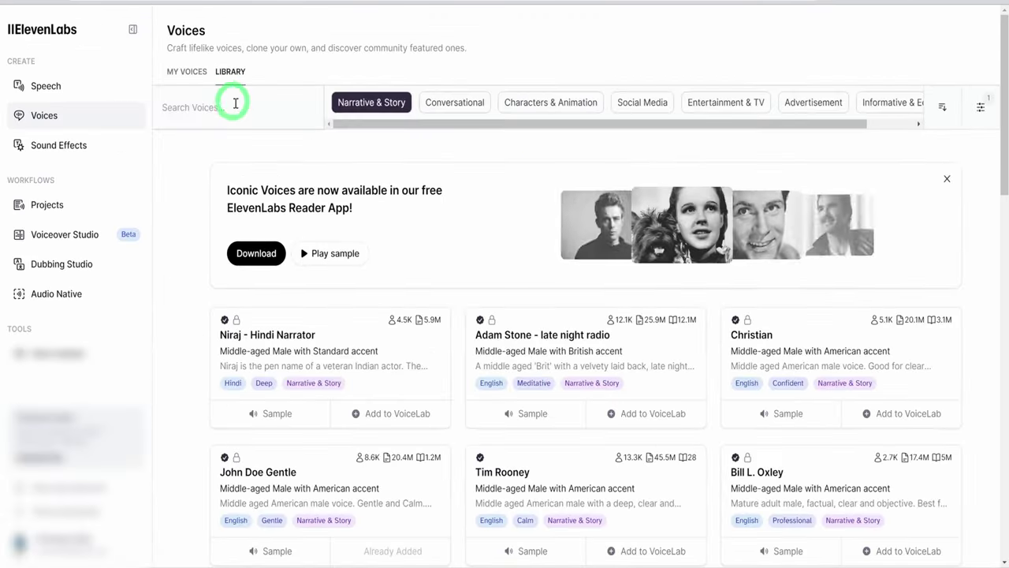
{"action": "scroll", "coordinate": [541, 300], "scroll_direction": "down", "scroll_amount": 5}
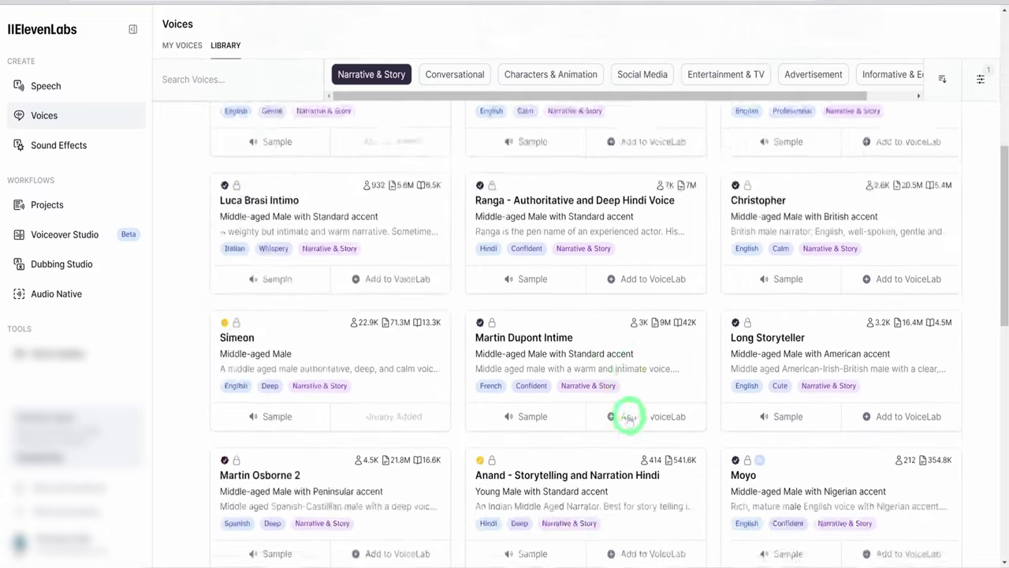
{"action": "scroll", "coordinate": [663, 337], "scroll_direction": "up", "scroll_amount": 1}
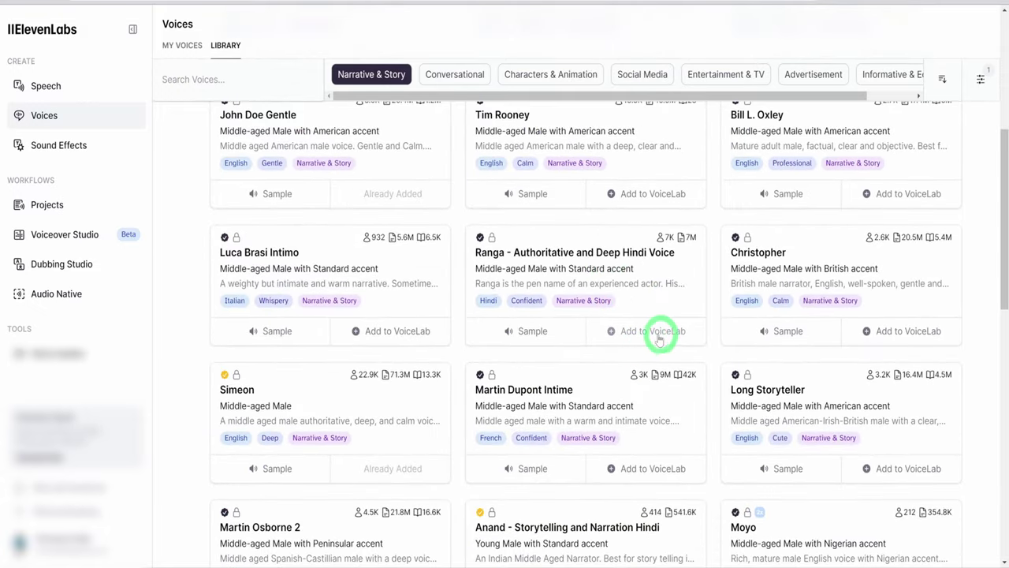
{"action": "scroll", "coordinate": [648, 338], "scroll_direction": "up", "scroll_amount": 4}
{"action": "left_click", "coordinate": [45, 88]}
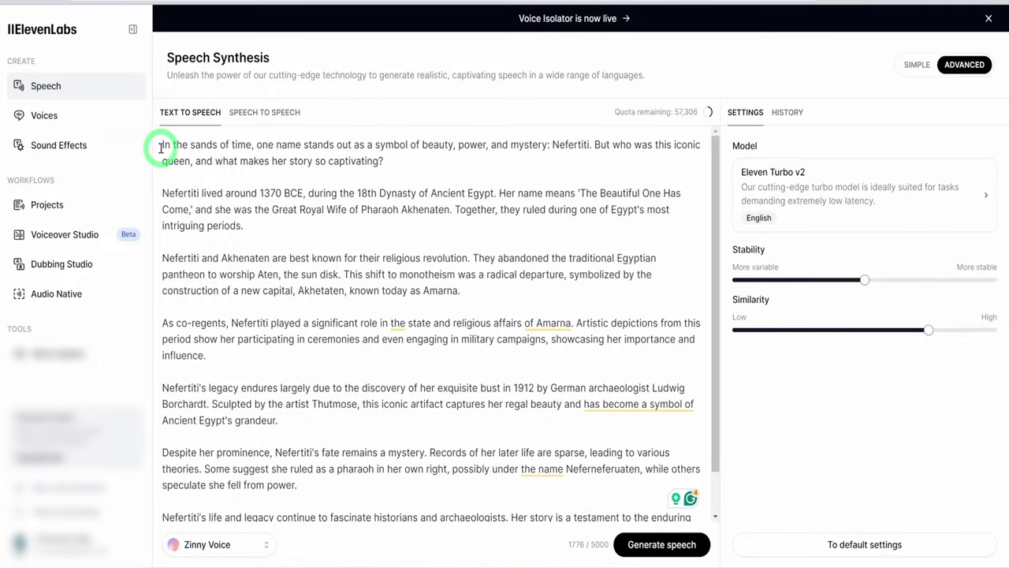
Generate the Nefertiti narration in the British David voice and download the 2:22 audio
{"action": "triple_click", "coordinate": [165, 150]}
{"action": "left_click", "coordinate": [657, 552]}
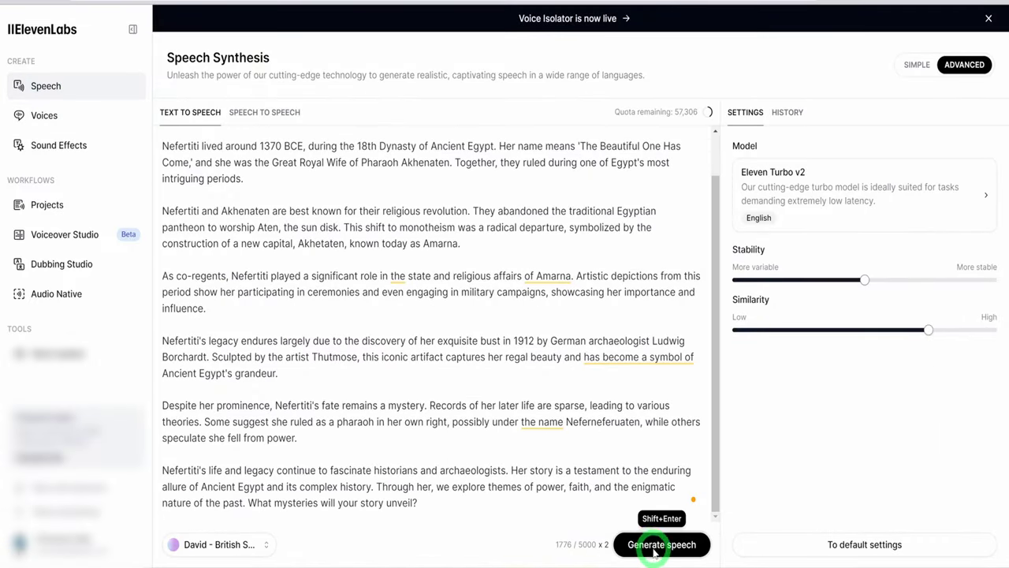
{"action": "left_click", "coordinate": [965, 544]}
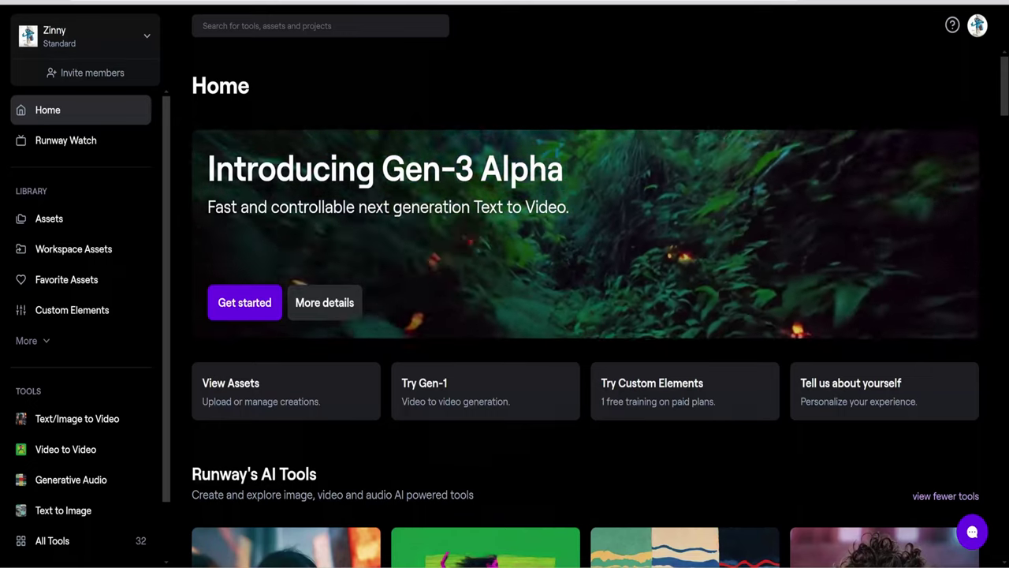
Animate the pyramid image in Gen-2 with 1.4 zoom and Motion Brush on clouds and palms, generating 4 seconds
{"action": "left_click", "coordinate": [454, 214]}
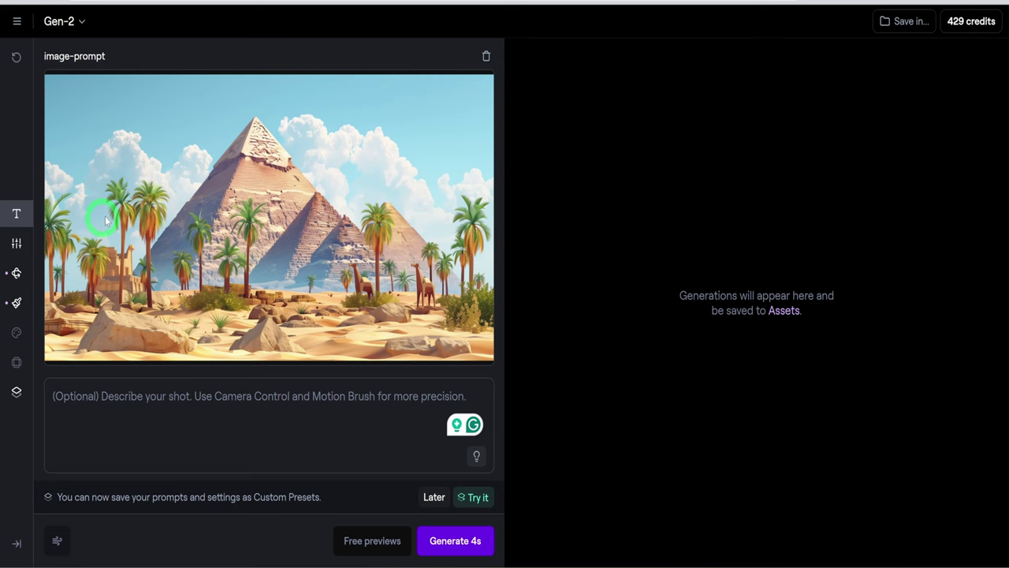
{"action": "left_click", "coordinate": [81, 24]}
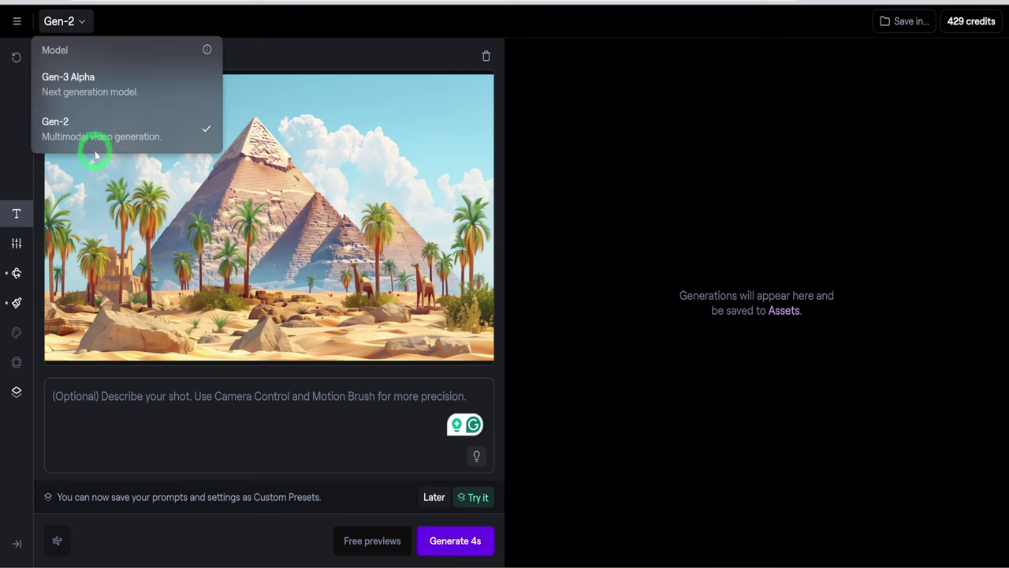
{"action": "left_click", "coordinate": [91, 138]}
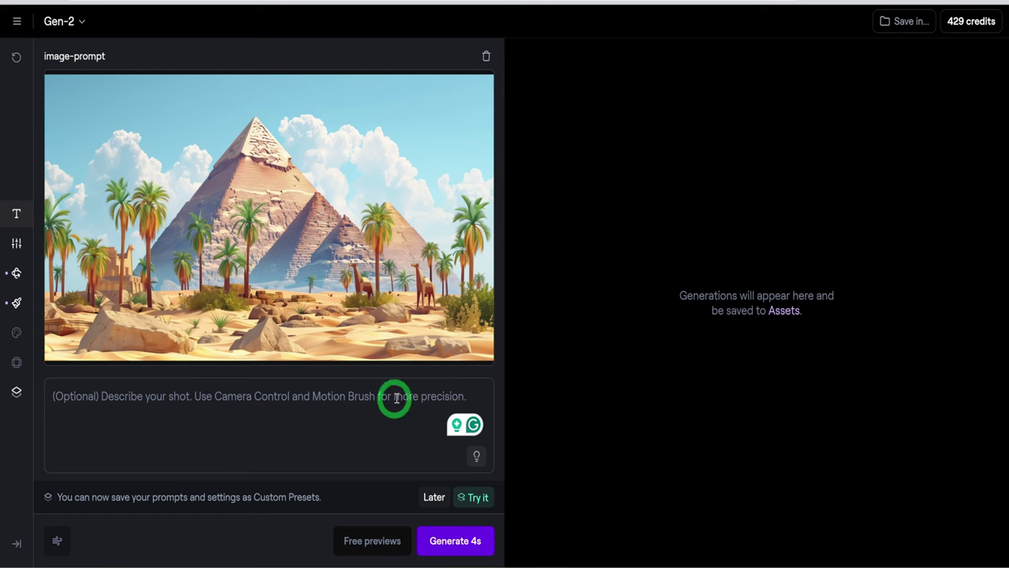
{"action": "left_click", "coordinate": [16, 274]}
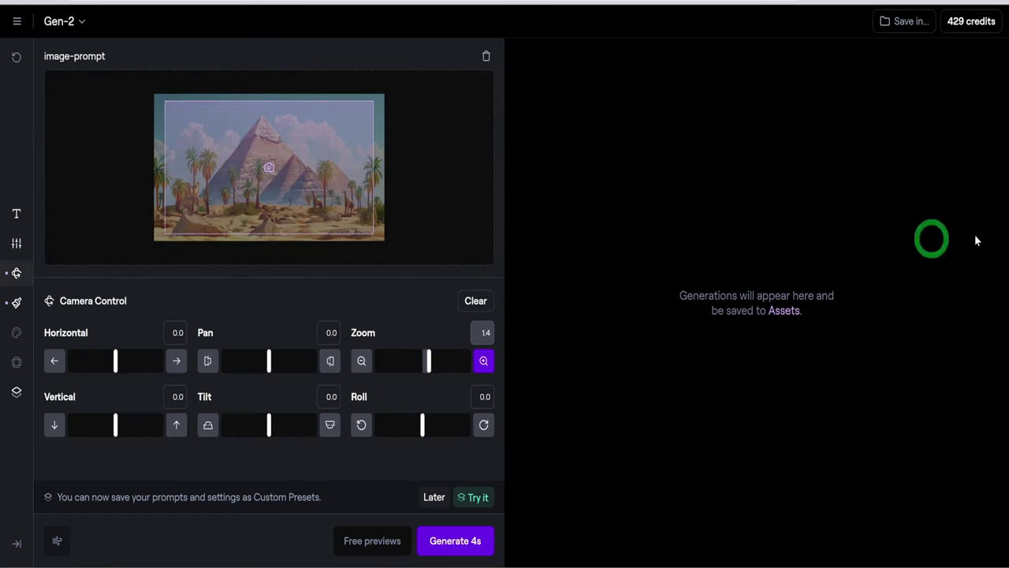
{"action": "left_click", "coordinate": [18, 305]}
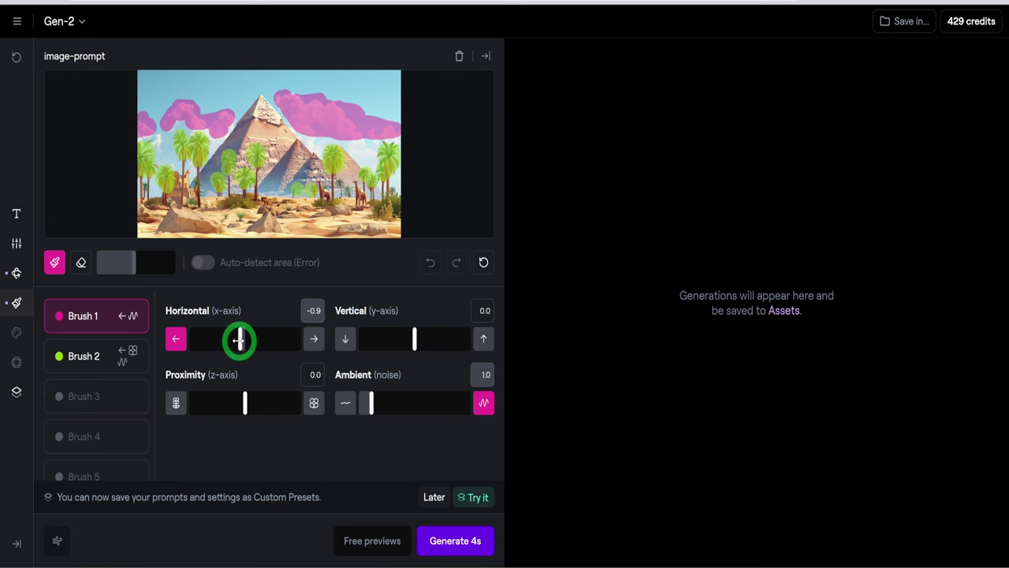
{"action": "left_click", "coordinate": [92, 369]}
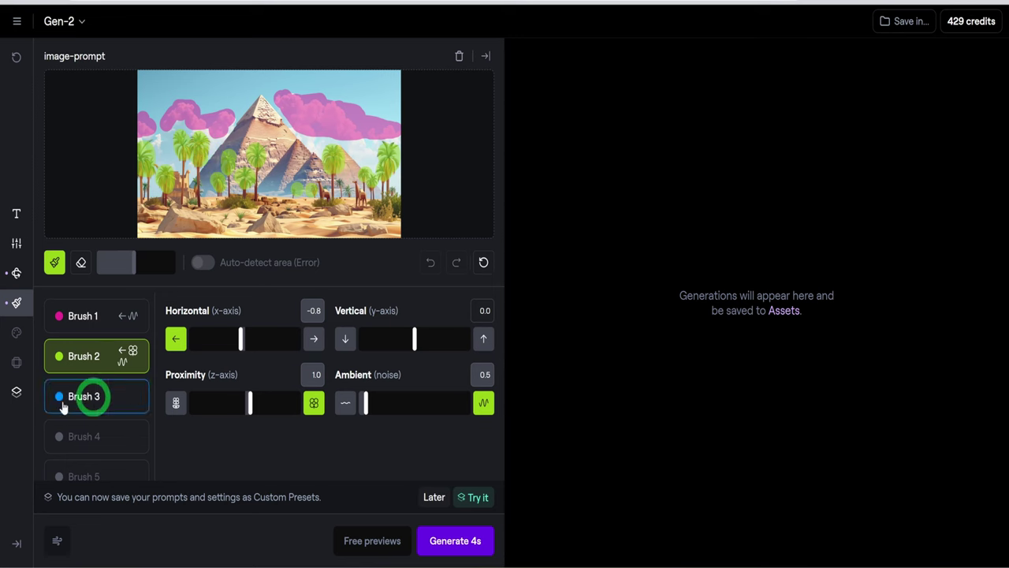
{"action": "left_click", "coordinate": [473, 552]}
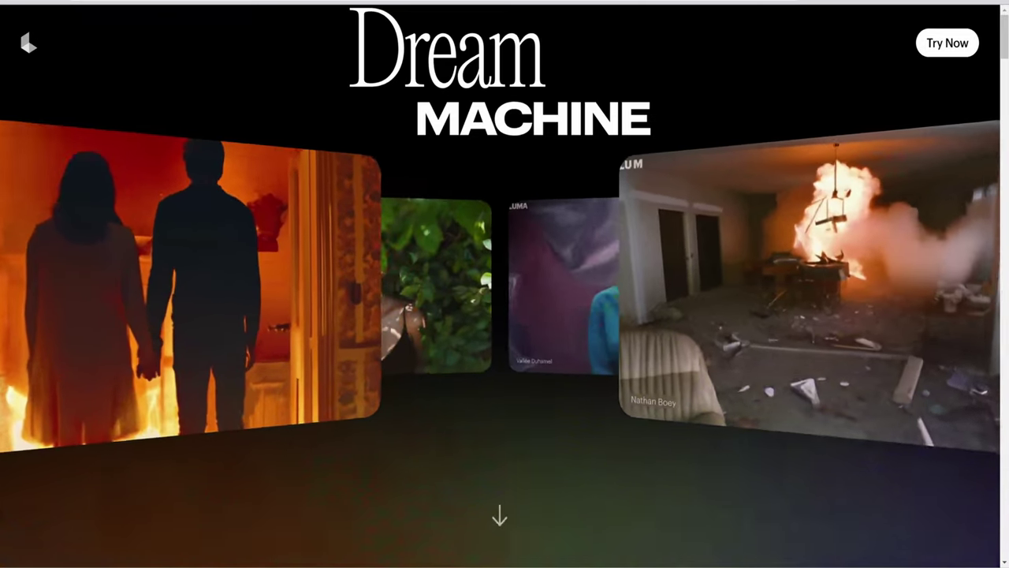
Open Dream Machine and load the Nefertiti picture as the video's starting frame
{"action": "left_click", "coordinate": [927, 52]}
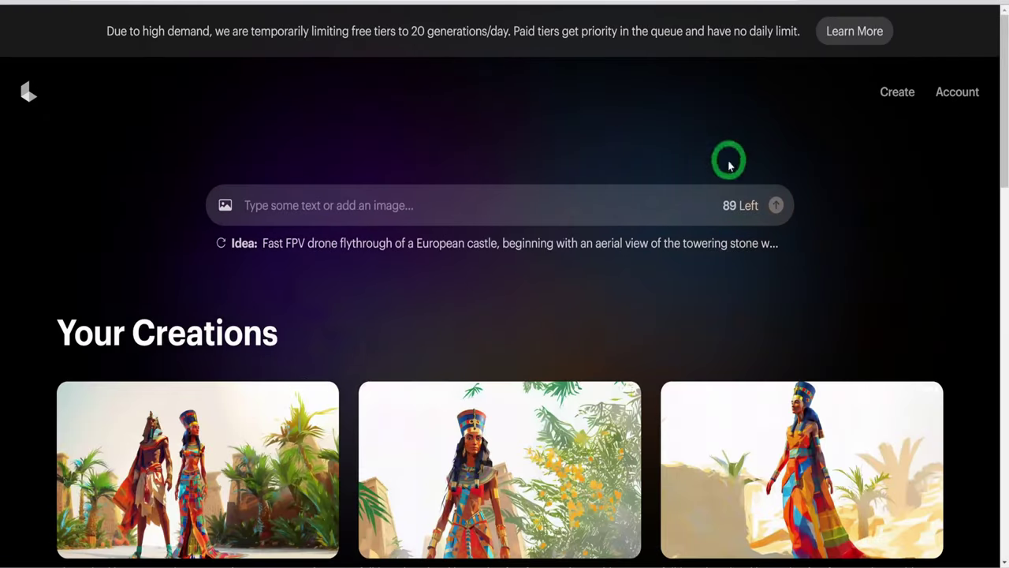
{"action": "scroll", "coordinate": [698, 223], "scroll_direction": "down", "scroll_amount": 1}
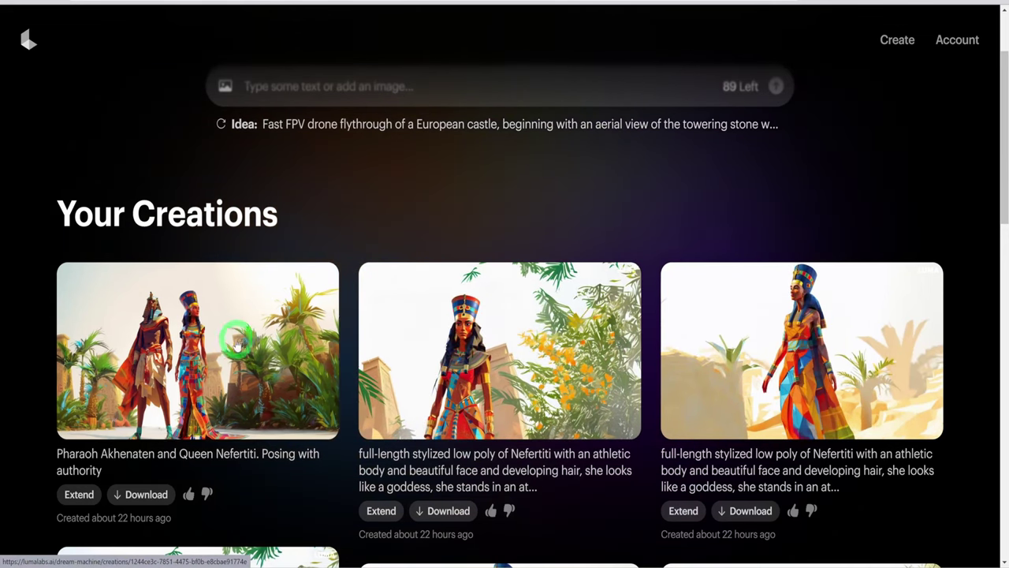
{"action": "scroll", "coordinate": [368, 344], "scroll_direction": "up", "scroll_amount": 2}
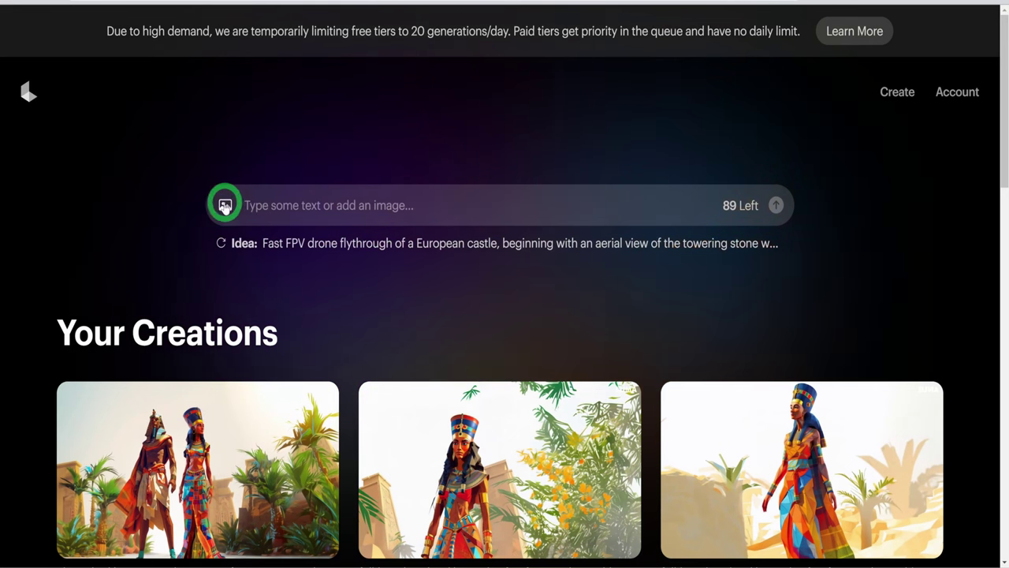
{"action": "left_click", "coordinate": [226, 206]}
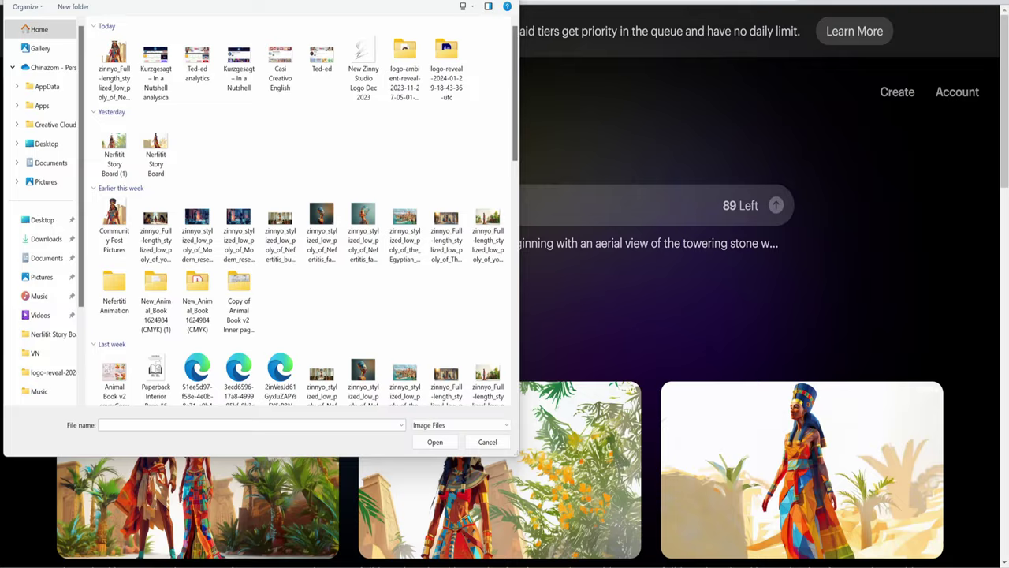
{"action": "double_click", "coordinate": [228, 214]}
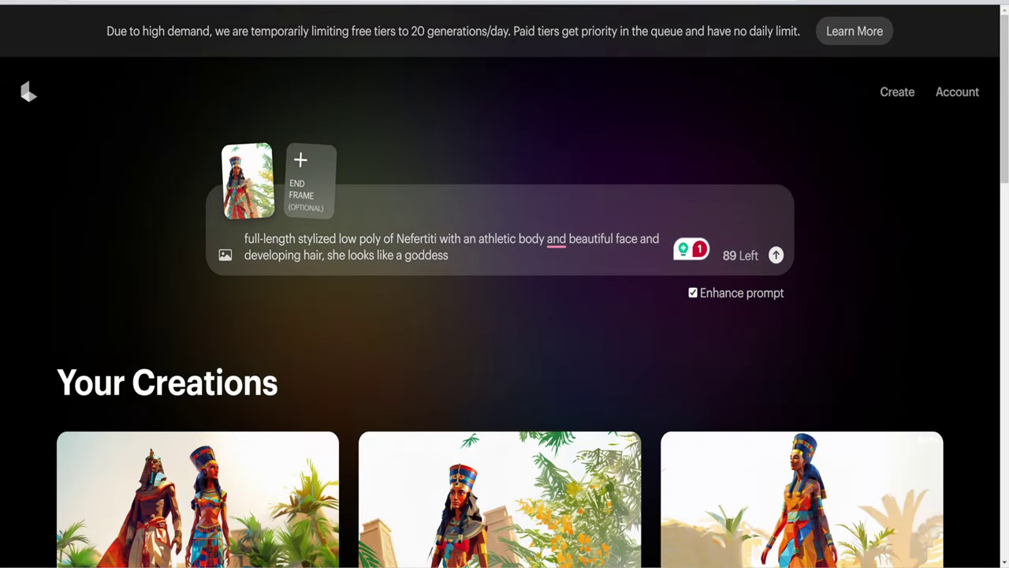
{"action": "scroll", "coordinate": [465, 298], "scroll_direction": "down", "scroll_amount": 3}
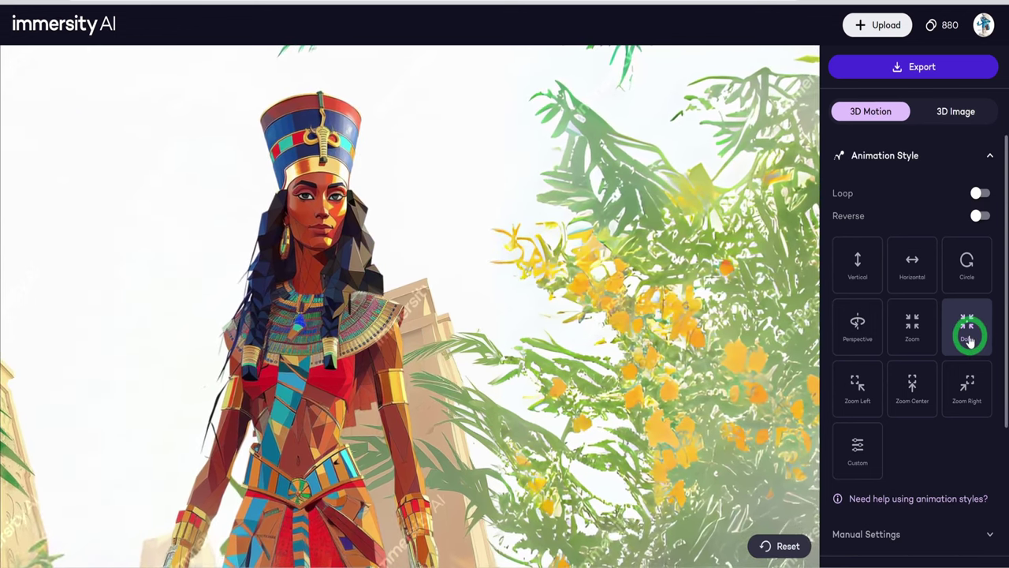
Export the Dolly Nefertiti animation as MP4 3D Motion at Premium 3840x2160, 30 FPS
{"action": "scroll", "coordinate": [968, 341], "scroll_direction": "down", "scroll_amount": 3}
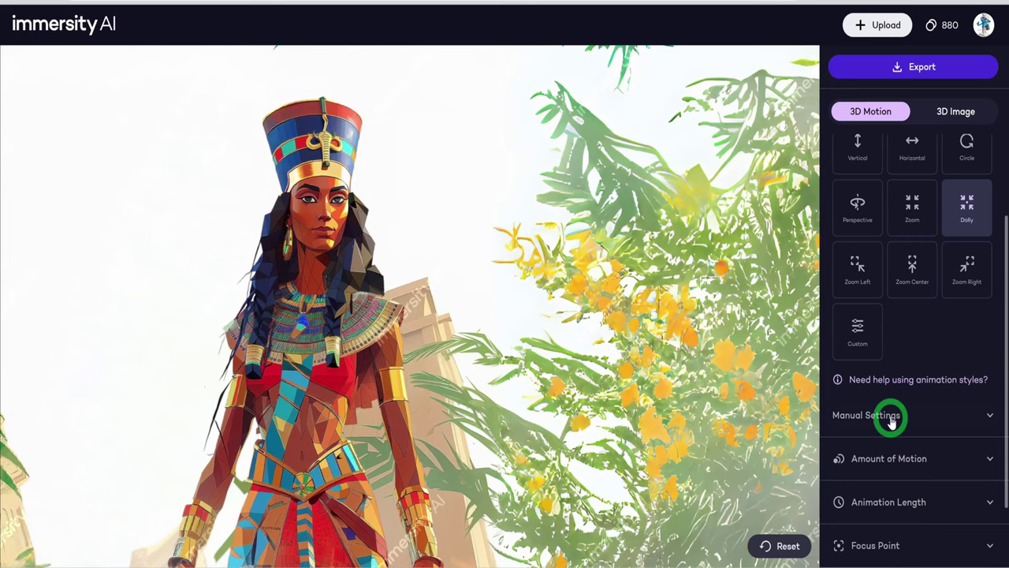
{"action": "left_click", "coordinate": [894, 65]}
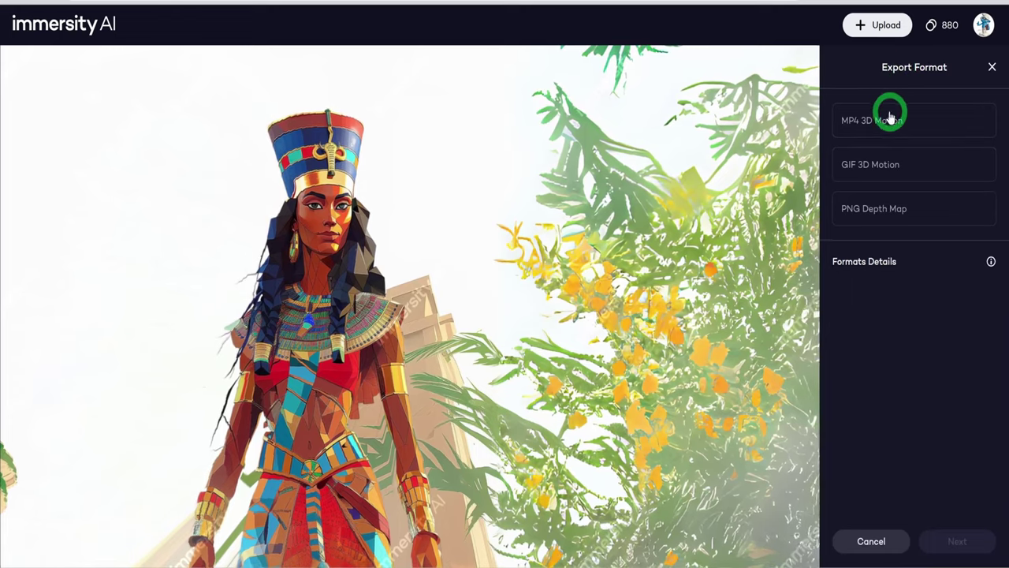
{"action": "left_click", "coordinate": [872, 122]}
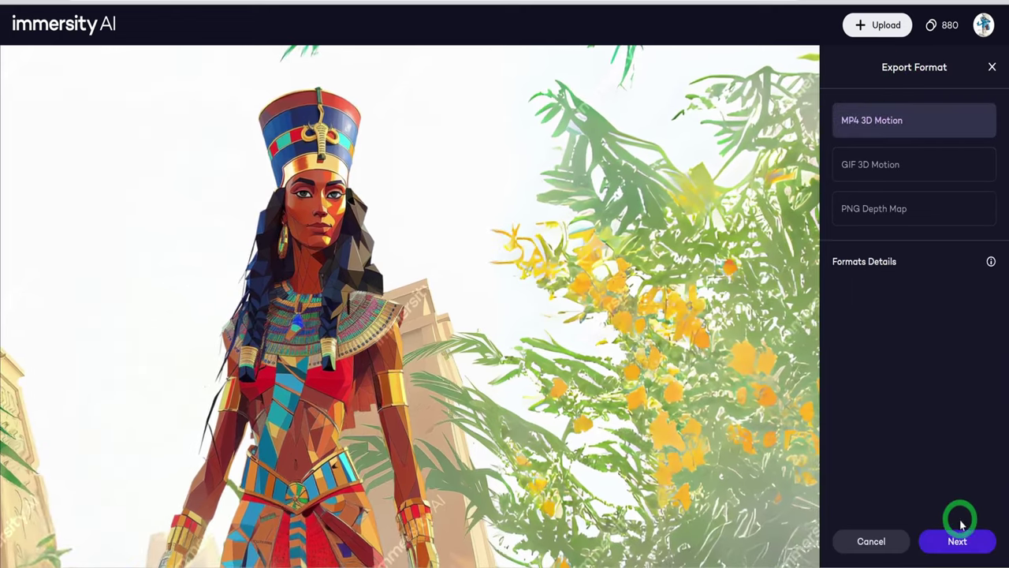
{"action": "left_click", "coordinate": [959, 539]}
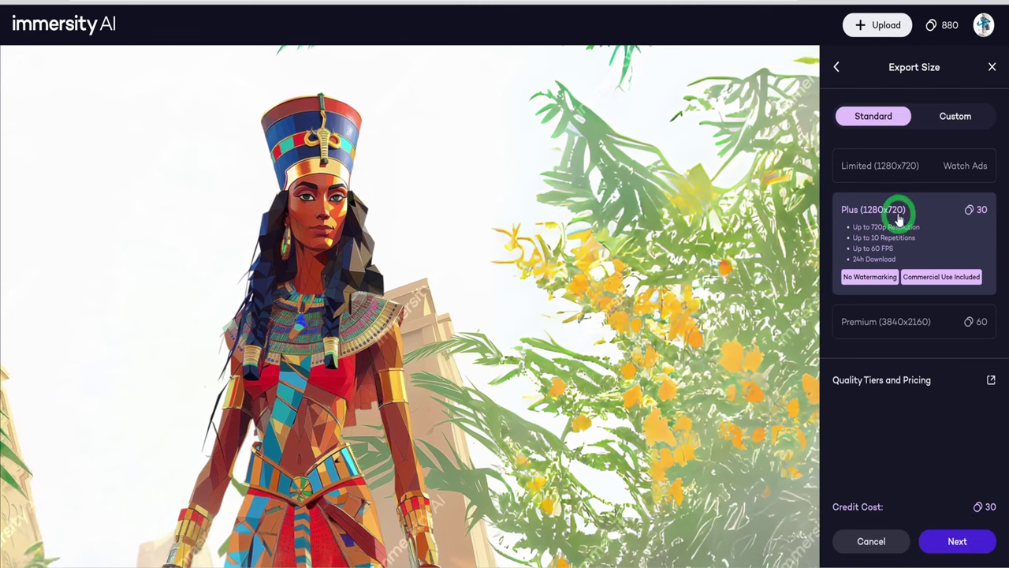
{"action": "left_click", "coordinate": [873, 216]}
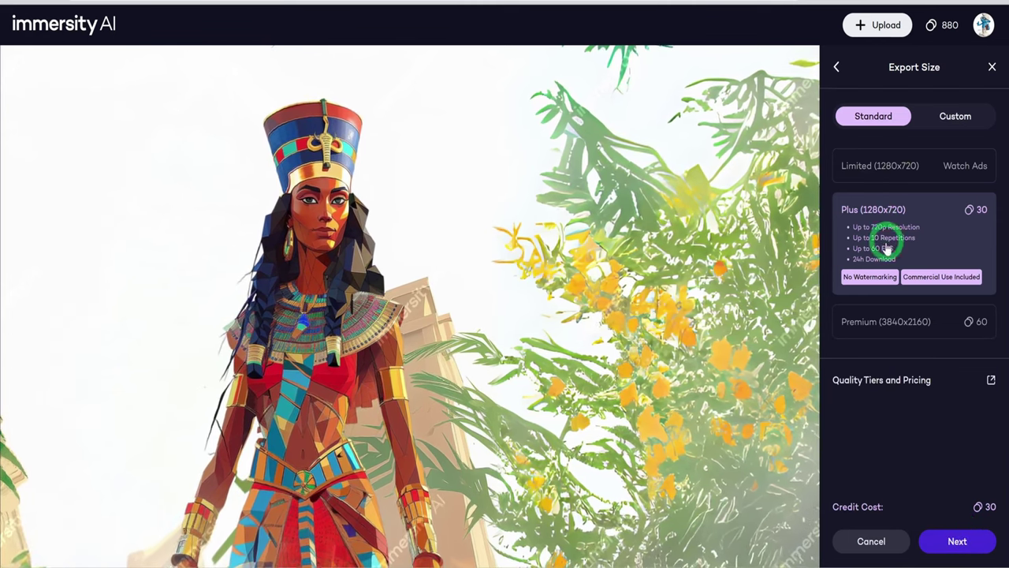
{"action": "left_click", "coordinate": [930, 330]}
{"action": "left_click", "coordinate": [968, 536]}
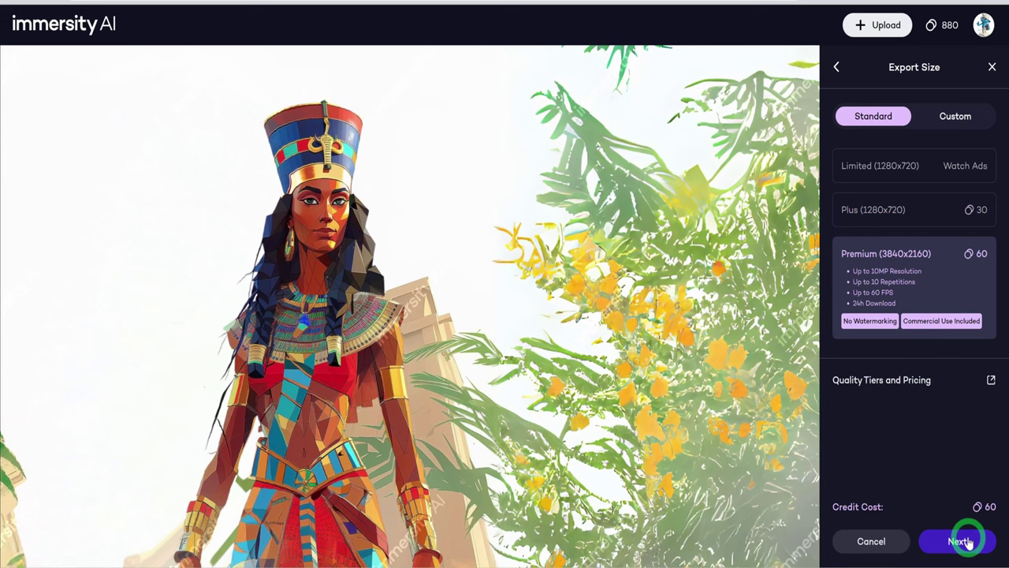
{"action": "left_click", "coordinate": [891, 257]}
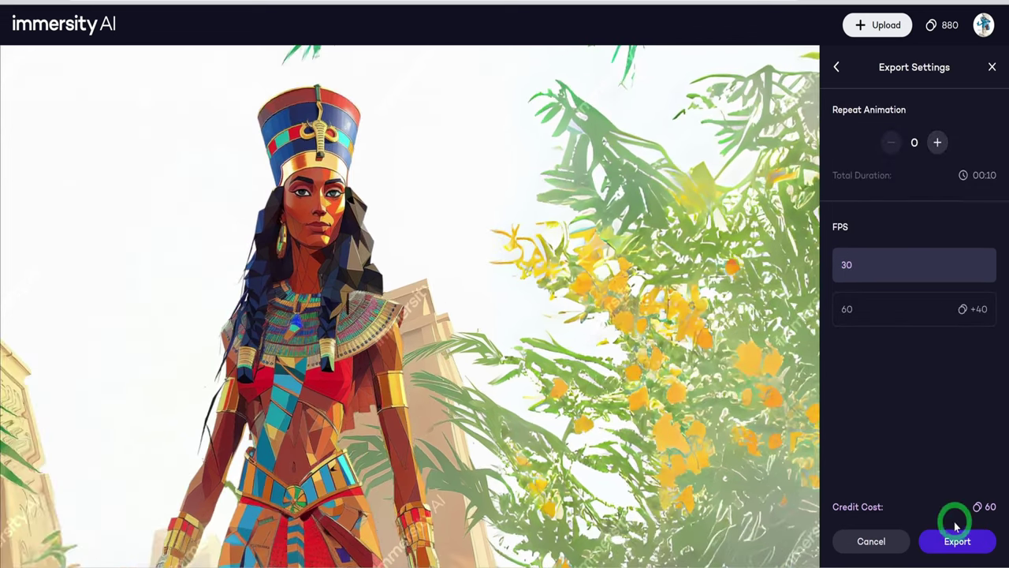
{"action": "left_click", "coordinate": [955, 536]}
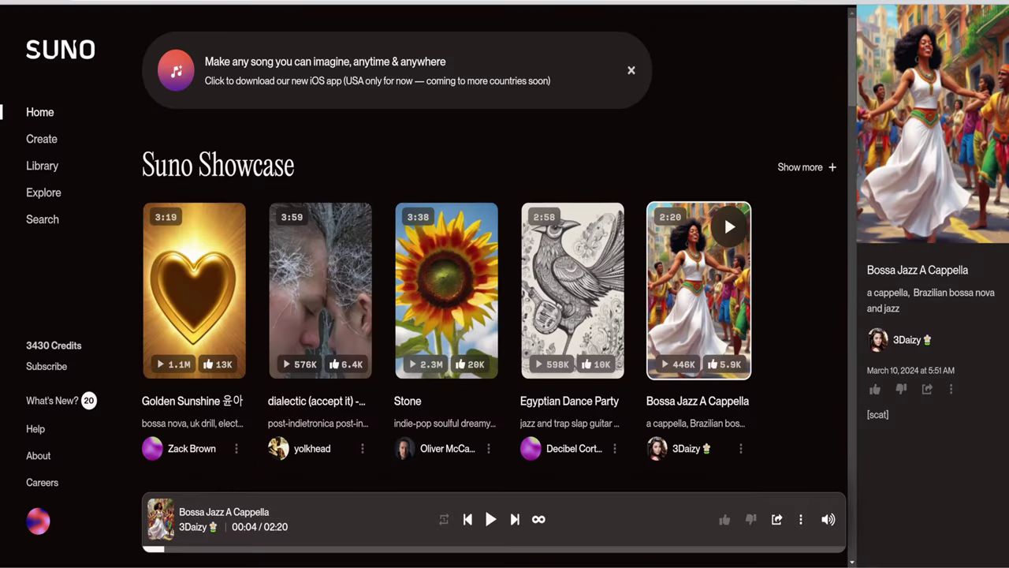
Browse Suno's Showcase and Trending songs, then go to the Create page
{"action": "scroll", "coordinate": [816, 286], "scroll_direction": "down", "scroll_amount": 3}
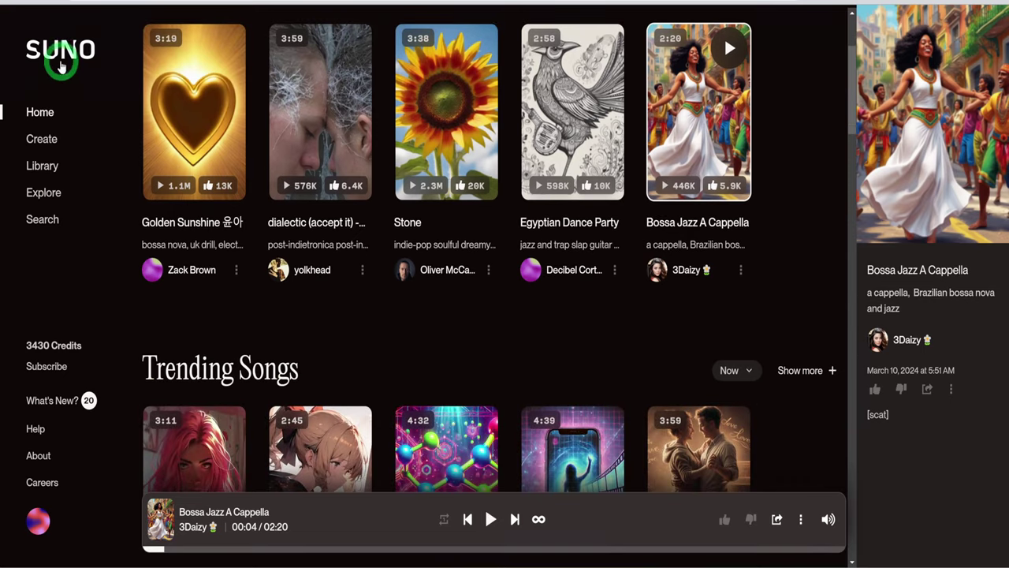
{"action": "scroll", "coordinate": [277, 311], "scroll_direction": "down", "scroll_amount": 3}
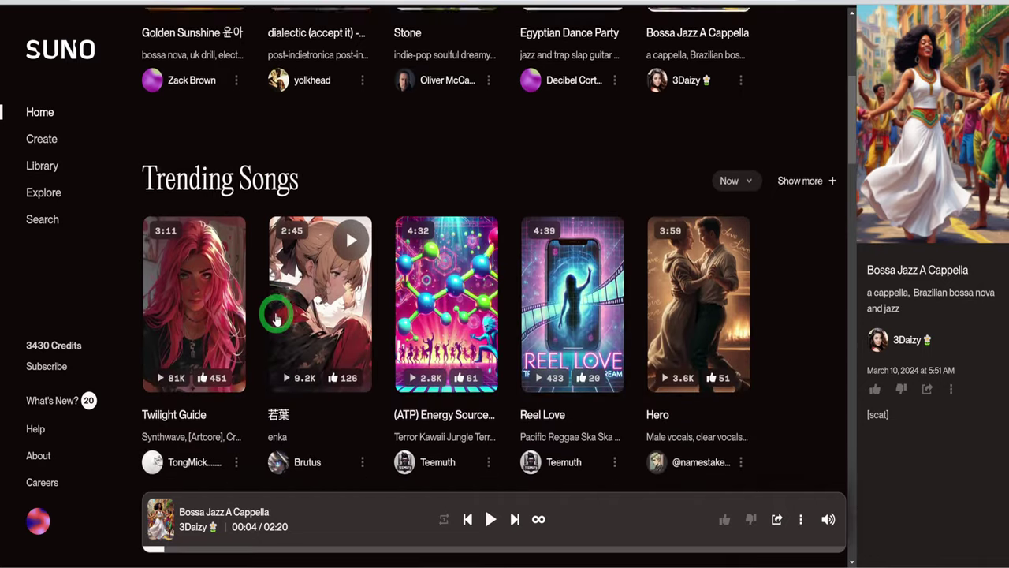
{"action": "scroll", "coordinate": [276, 316], "scroll_direction": "down", "scroll_amount": 3}
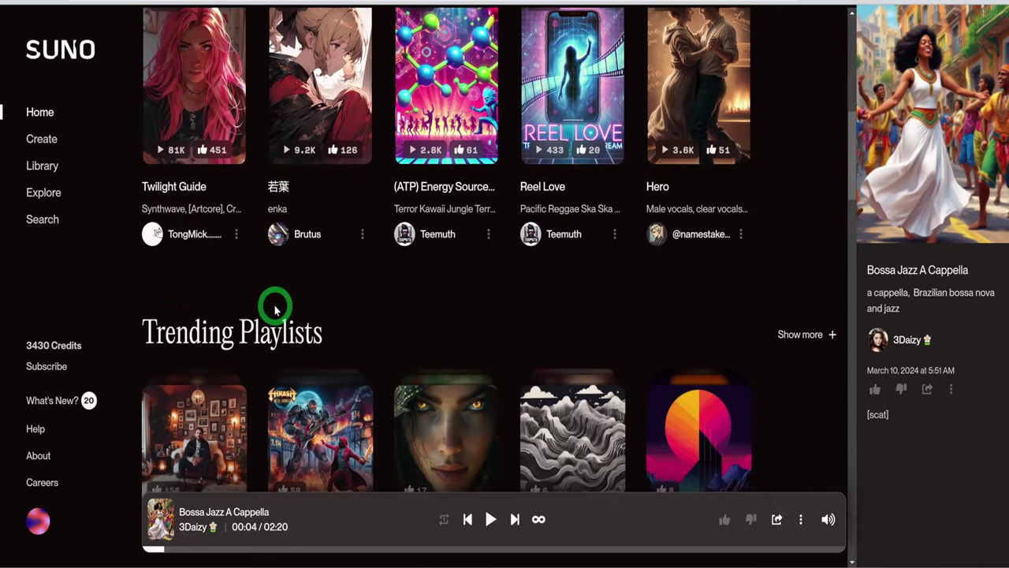
{"action": "left_click", "coordinate": [48, 142]}
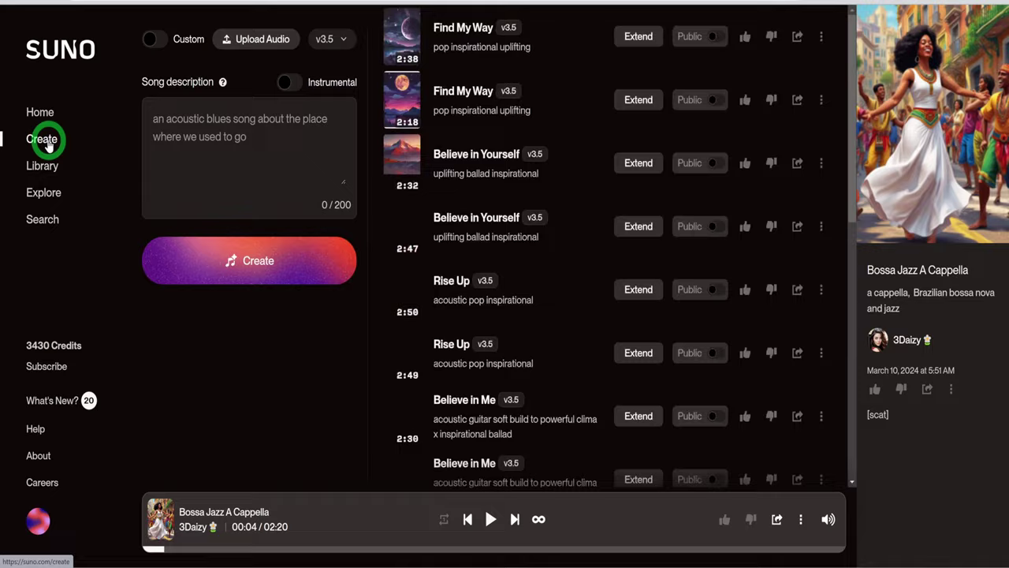
{"action": "scroll", "coordinate": [504, 321], "scroll_direction": "up", "scroll_amount": 5}
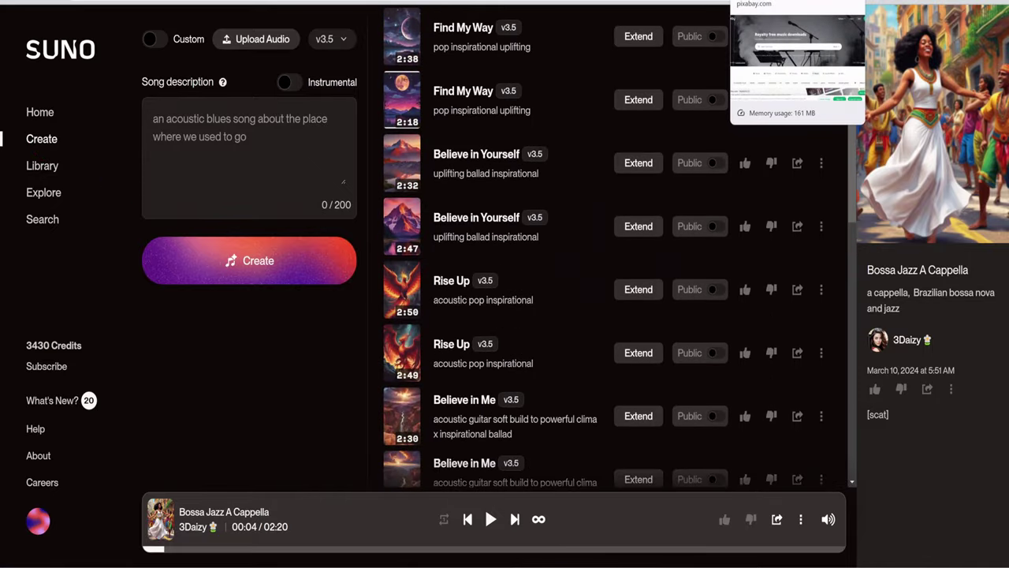
Browse royalty-free music on Pixabay, then Epidemic Sound and Artlist home pages
{"action": "left_click", "coordinate": [796, 1]}
{"action": "scroll", "coordinate": [731, 178], "scroll_direction": "down", "scroll_amount": 5}
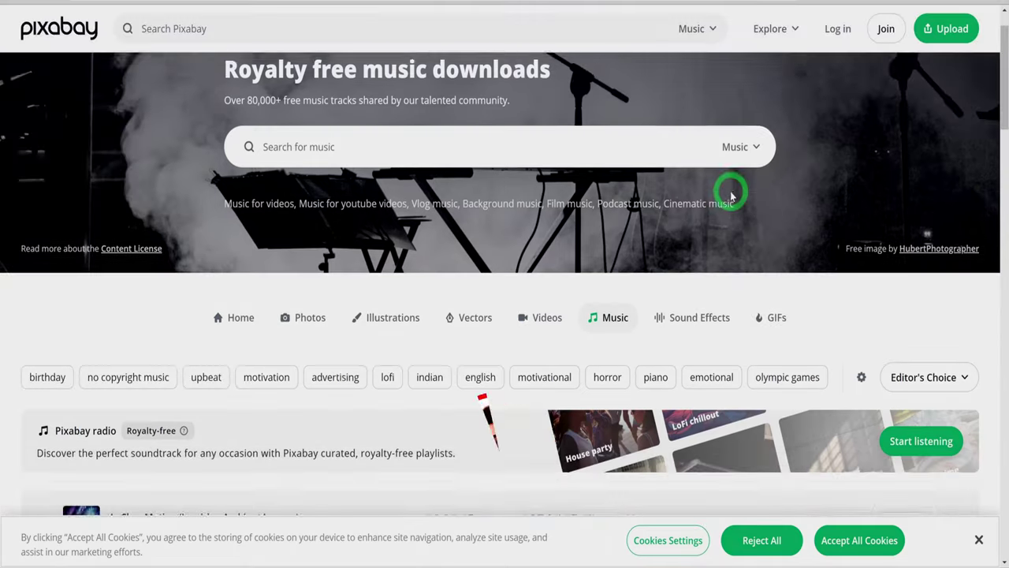
{"action": "scroll", "coordinate": [726, 239], "scroll_direction": "down", "scroll_amount": 5}
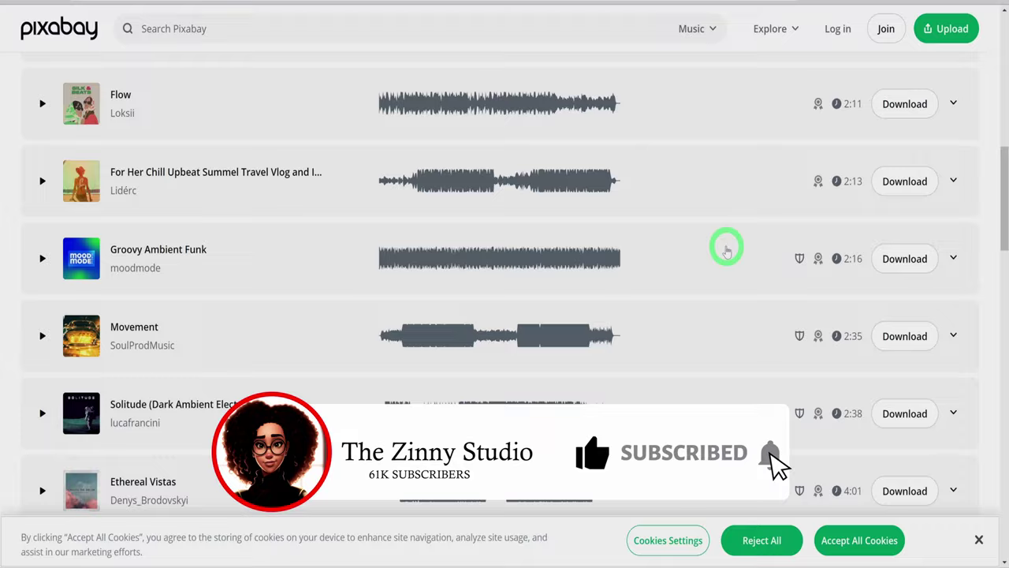
{"action": "scroll", "coordinate": [725, 246], "scroll_direction": "down", "scroll_amount": 1}
{"action": "left_click", "coordinate": [807, 2]}
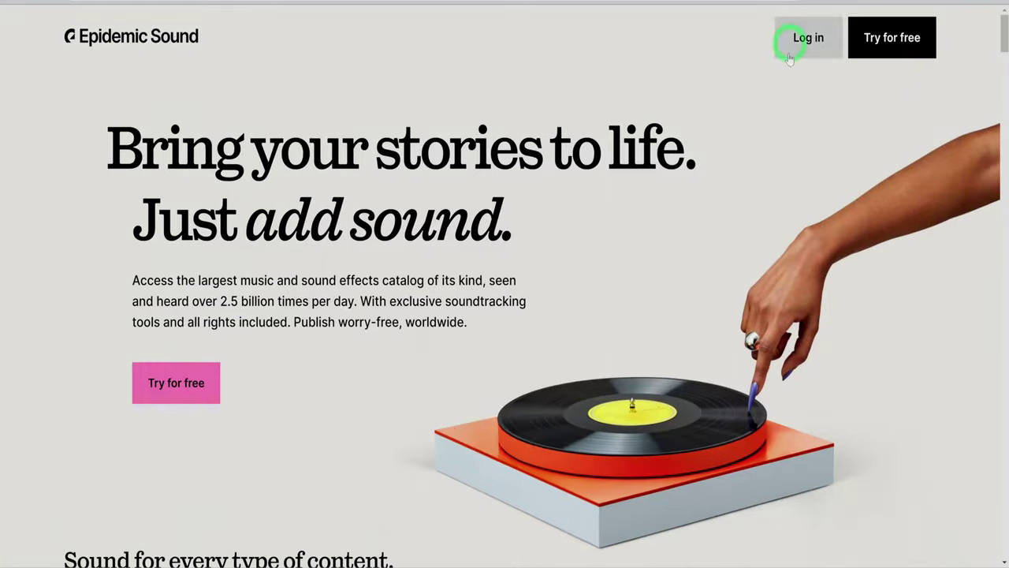
{"action": "scroll", "coordinate": [793, 202], "scroll_direction": "down", "scroll_amount": 3}
{"action": "scroll", "coordinate": [806, 180], "scroll_direction": "down", "scroll_amount": 2}
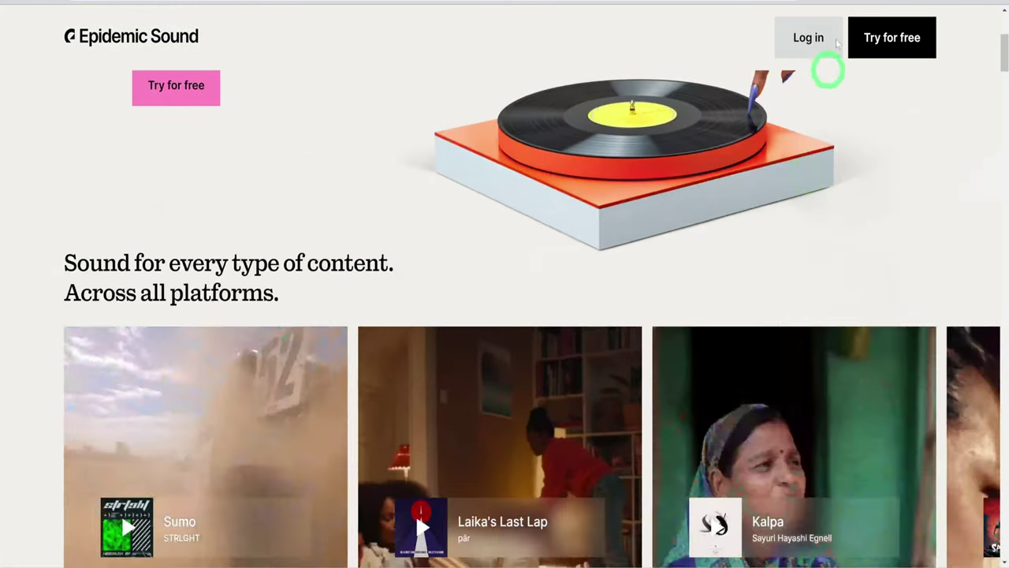
{"action": "left_click", "coordinate": [812, 2]}
{"action": "scroll", "coordinate": [813, 280], "scroll_direction": "down", "scroll_amount": 5}
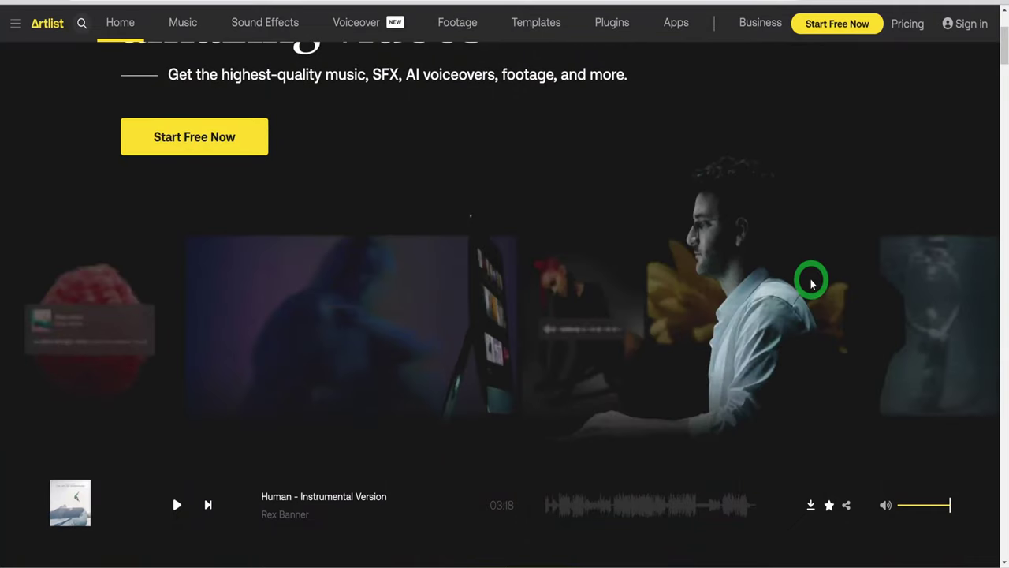
{"action": "scroll", "coordinate": [812, 282], "scroll_direction": "down", "scroll_amount": 5}
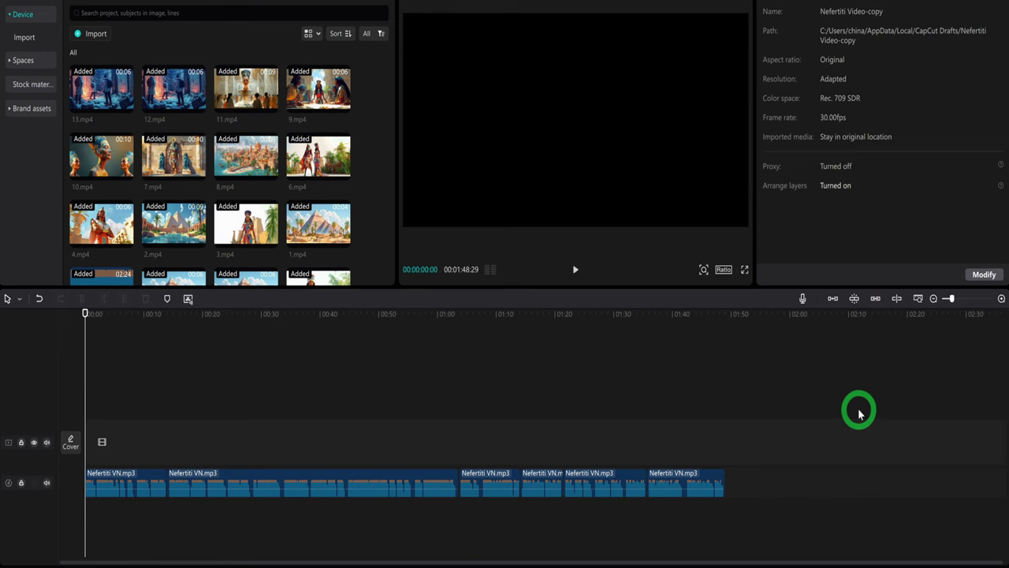
Paste the copied Nefertiti clips onto the main track at 00:00, above the voiceover
{"action": "scroll", "coordinate": [270, 224], "scroll_direction": "down", "scroll_amount": 6}
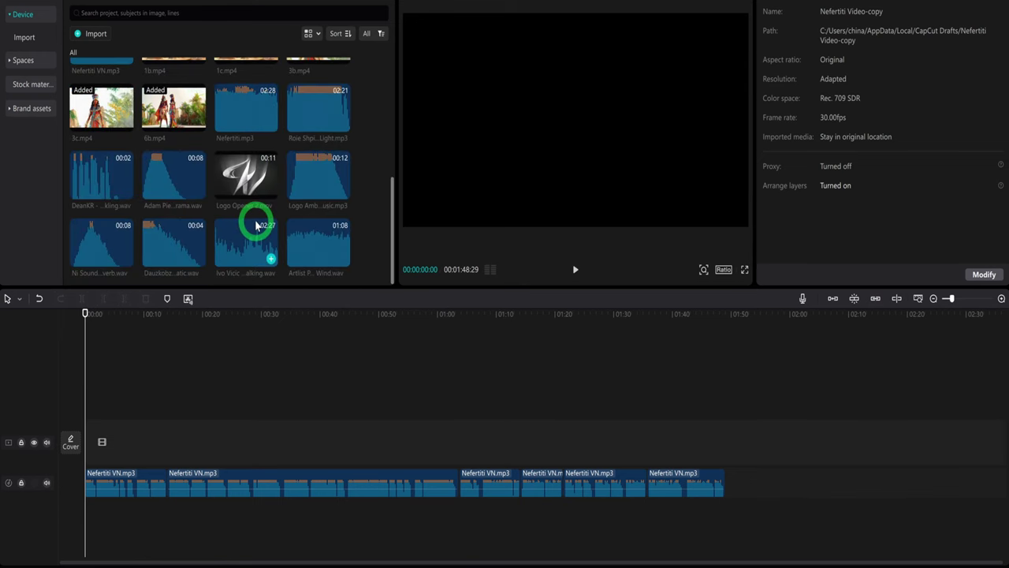
{"action": "scroll", "coordinate": [256, 223], "scroll_direction": "up", "scroll_amount": 3}
{"action": "scroll", "coordinate": [271, 234], "scroll_direction": "up", "scroll_amount": 3}
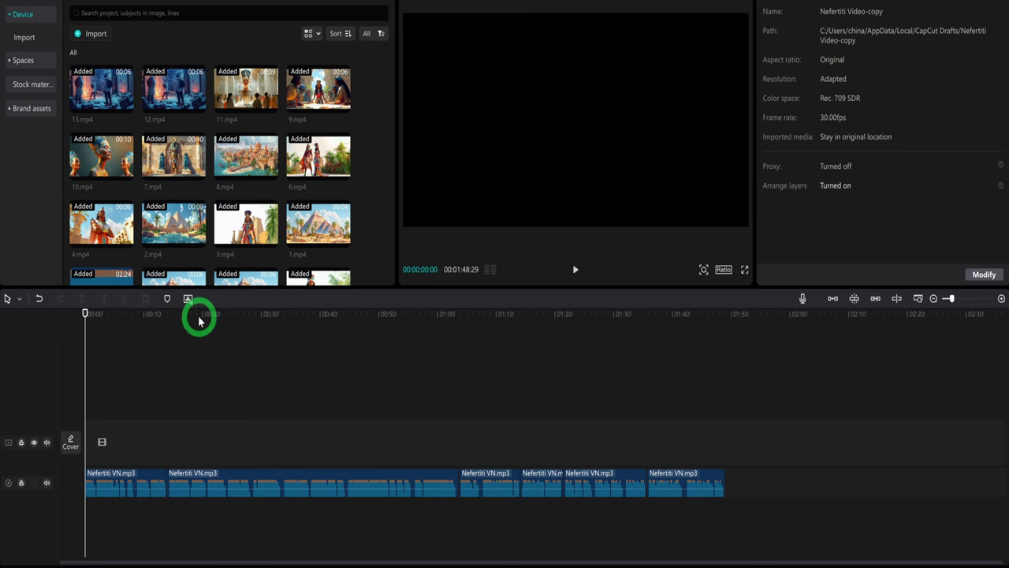
{"action": "left_click", "coordinate": [132, 447]}
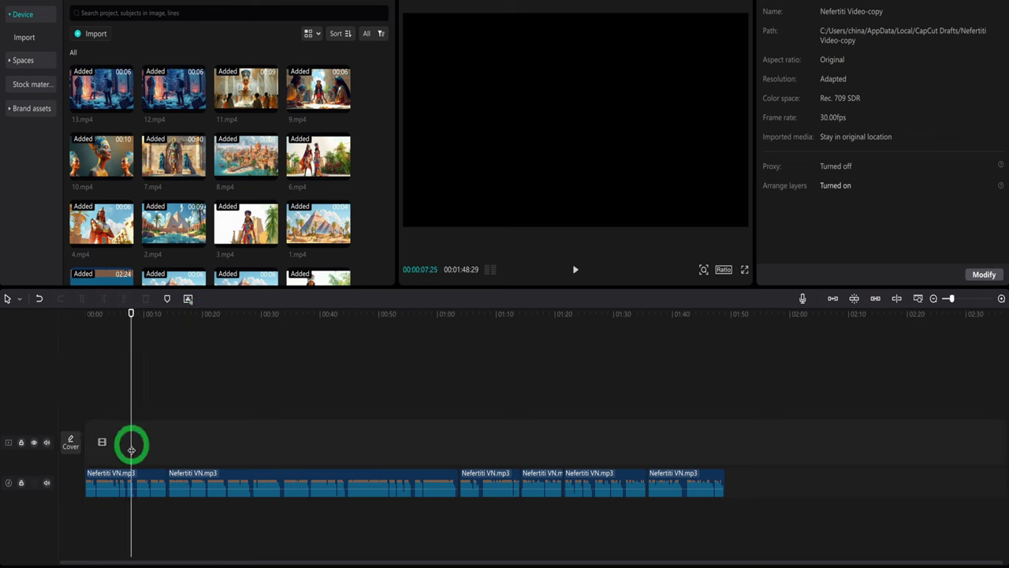
{"action": "left_click_drag", "start_coordinate": [131, 447], "coordinate": [85, 434]}
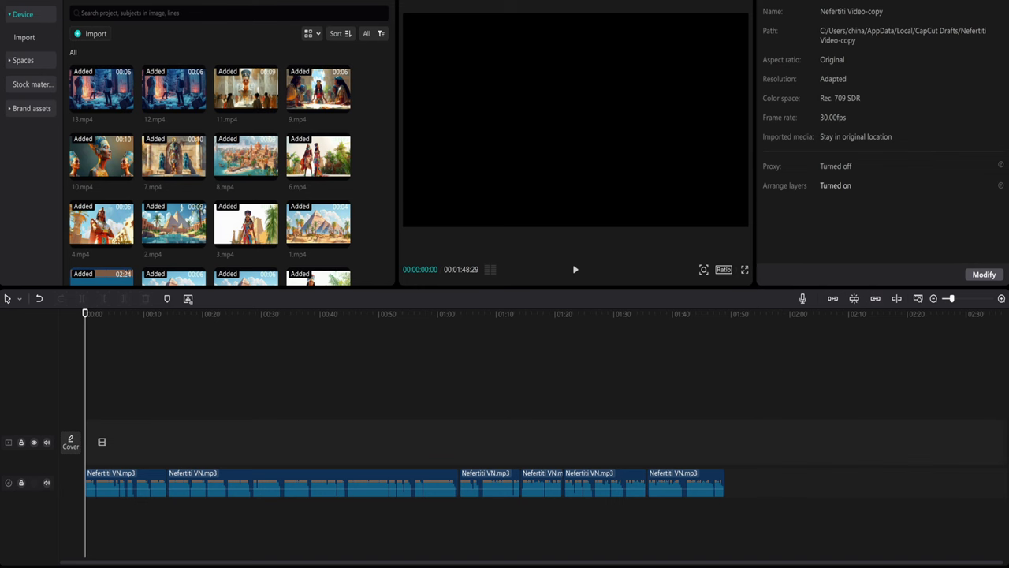
{"action": "left_click_drag", "start_coordinate": [121, 448], "coordinate": [95, 444]}
{"action": "key", "text": "ctrl+v"}
Search transitions for 'open vertically' and try adding the Open Vertically transition
{"action": "left_click", "coordinate": [500, 355]}
{"action": "left_click", "coordinate": [78, 364]}
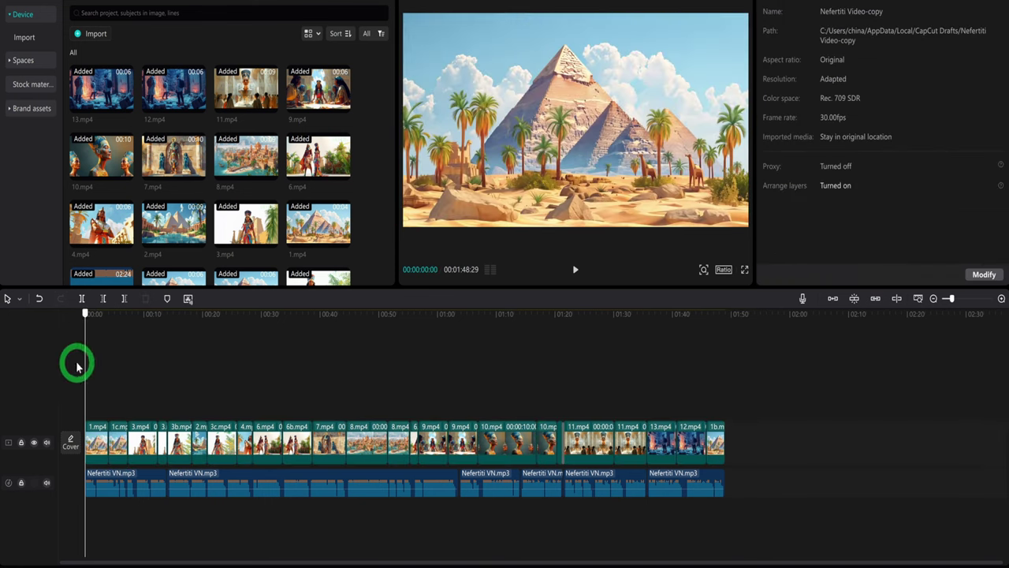
{"action": "left_click", "coordinate": [162, 2]}
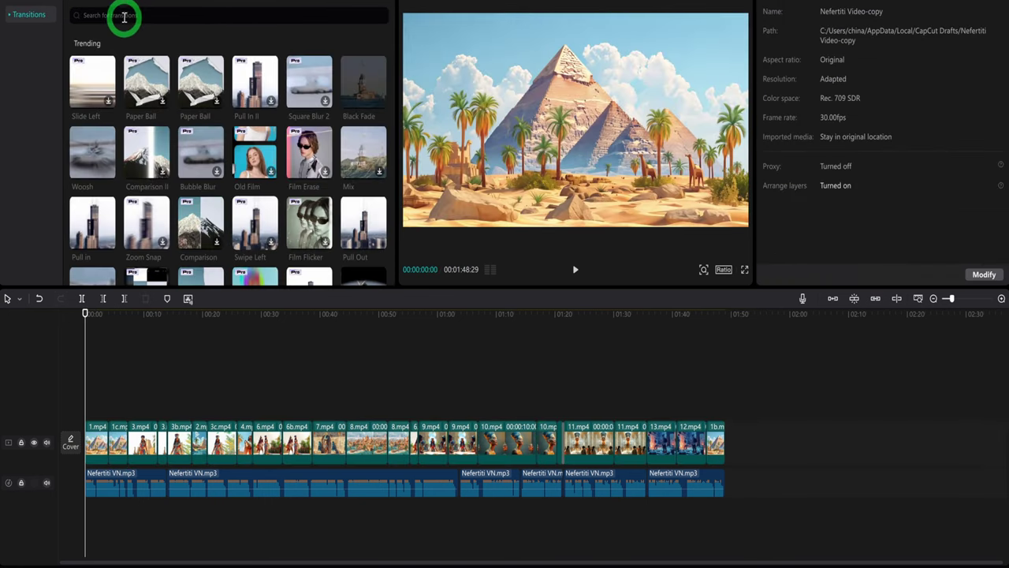
{"action": "left_click", "coordinate": [125, 14]}
{"action": "type", "text": "open"}
{"action": "left_click", "coordinate": [135, 51]}
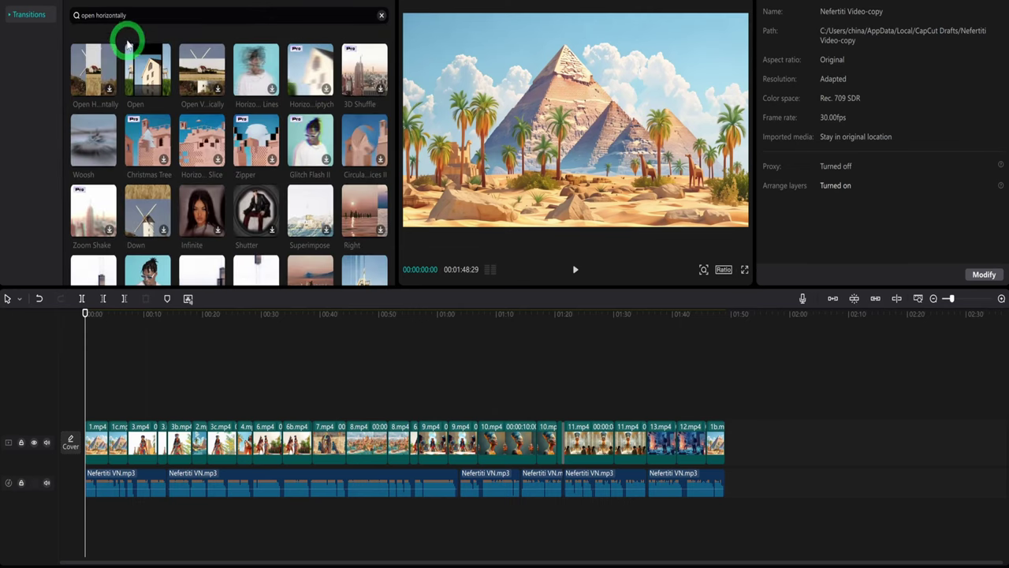
{"action": "left_click_drag", "start_coordinate": [130, 16], "coordinate": [95, 15]}
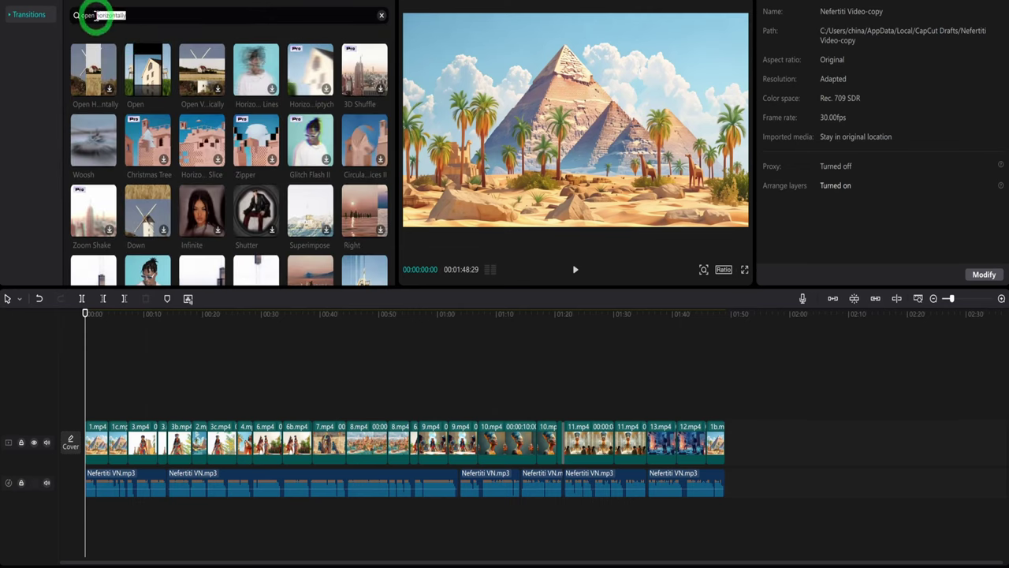
{"action": "type", "text": "vertically"}
{"action": "key", "text": "Return"}
{"action": "mouse_move", "coordinate": [93, 67]}
{"action": "left_mouse_down"}
{"action": "mouse_move", "coordinate": [108, 342]}
{"action": "mouse_move", "coordinate": [130, 113]}
{"action": "mouse_move", "coordinate": [98, 71]}
{"action": "left_mouse_up"}
Add the Pull in and Down transitions at the early clip junctions
{"action": "left_click_drag", "start_coordinate": [135, 18], "coordinate": [77, 17]}
{"action": "type", "text": "pul"}
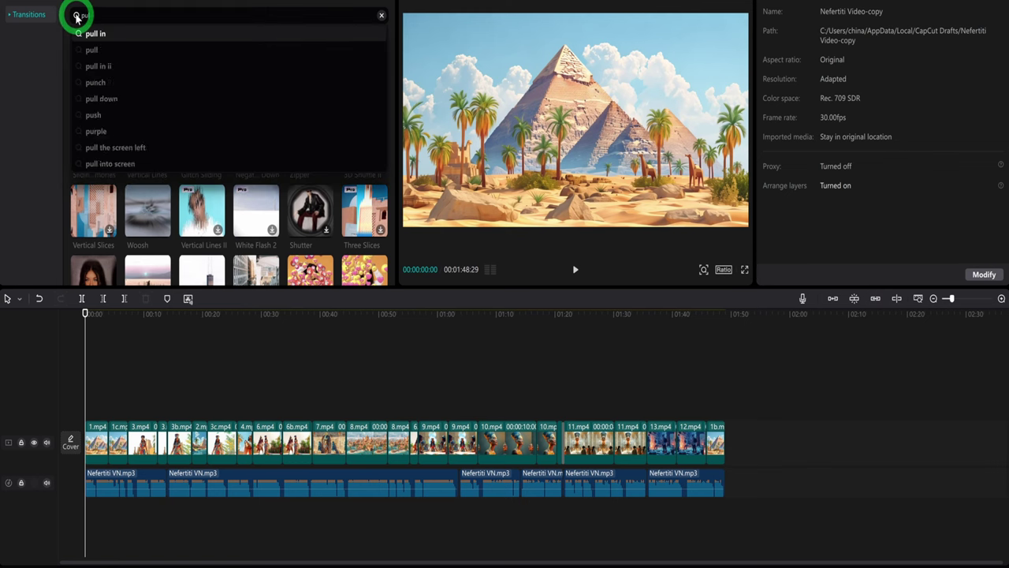
{"action": "type", "text": "l in"}
{"action": "key", "text": "Return"}
{"action": "left_click_drag", "start_coordinate": [93, 71], "coordinate": [108, 443]}
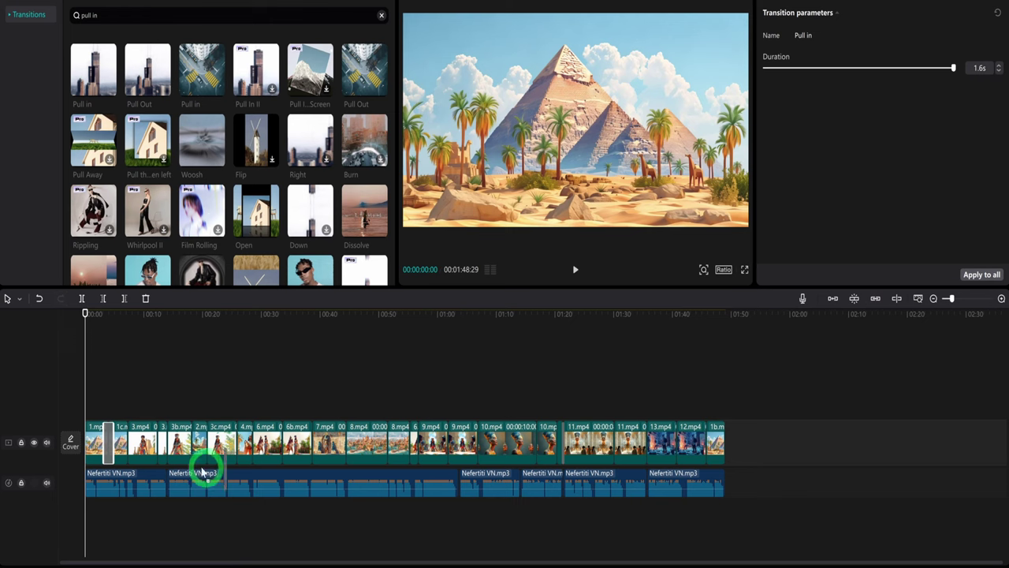
{"action": "scroll", "coordinate": [255, 168], "scroll_direction": "down", "scroll_amount": 2}
{"action": "left_click_drag", "start_coordinate": [254, 162], "coordinate": [254, 446]}
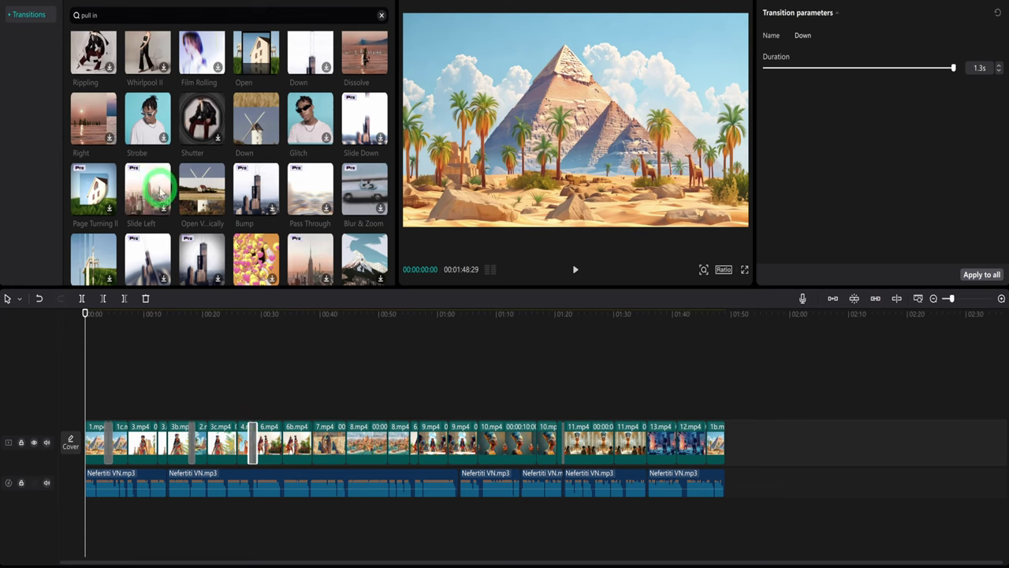
Lay Playing with Light.mp3 on a new track, lower its volume, and trim it to the video's end
{"action": "scroll", "coordinate": [260, 189], "scroll_direction": "down", "scroll_amount": 5}
{"action": "left_click_drag", "start_coordinate": [319, 110], "coordinate": [85, 515]}
{"action": "left_click_drag", "start_coordinate": [307, 519], "coordinate": [307, 528]}
{"action": "left_click_drag", "start_coordinate": [910, 513], "coordinate": [723, 514]}
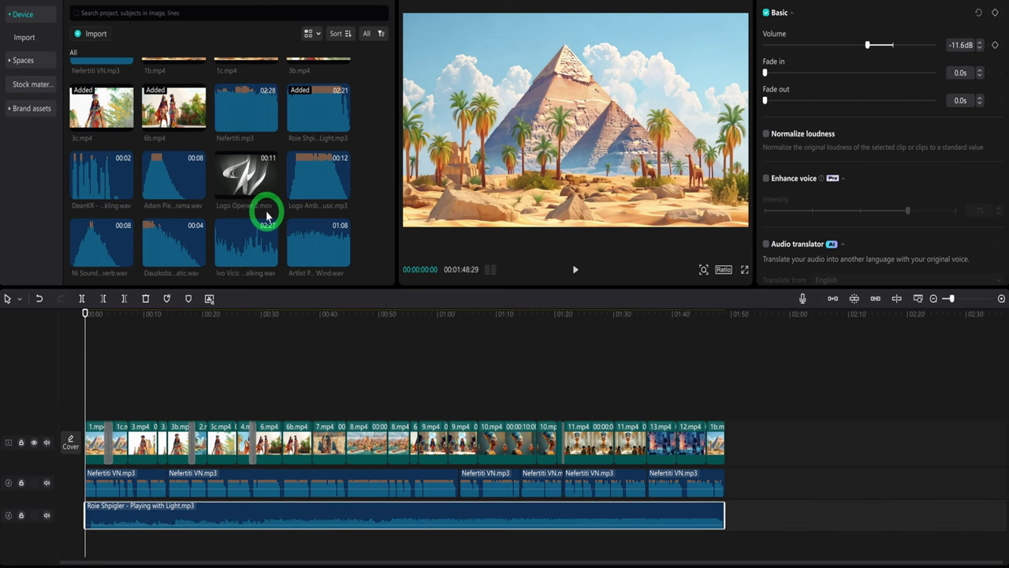
Add the Horizontal Open video effect at the start of the video
{"action": "scroll", "coordinate": [267, 220], "scroll_direction": "up", "scroll_amount": 2}
{"action": "scroll", "coordinate": [264, 228], "scroll_direction": "down", "scroll_amount": 2}
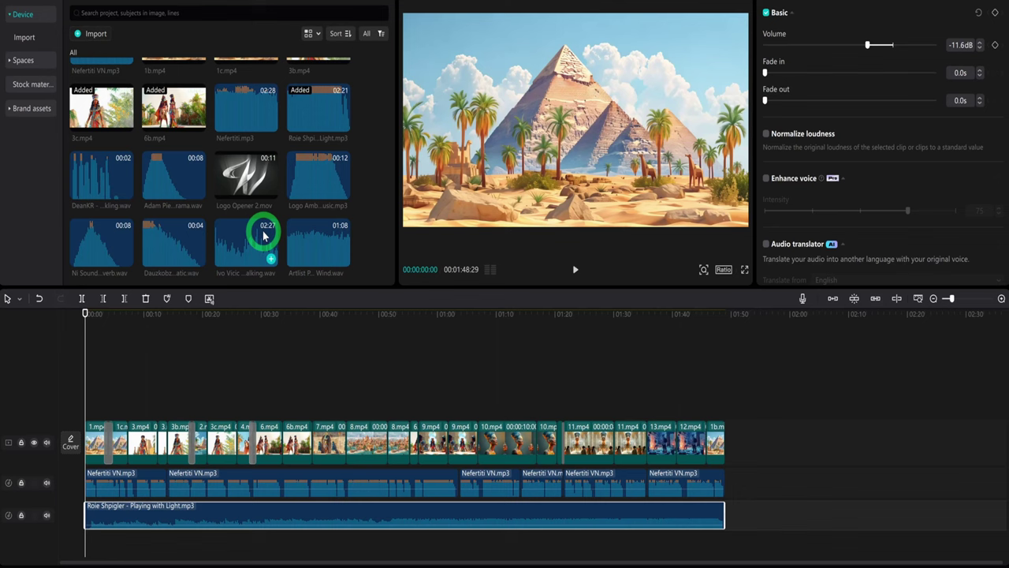
{"action": "scroll", "coordinate": [351, 173], "scroll_direction": "up", "scroll_amount": 5}
{"action": "left_click", "coordinate": [108, 2]}
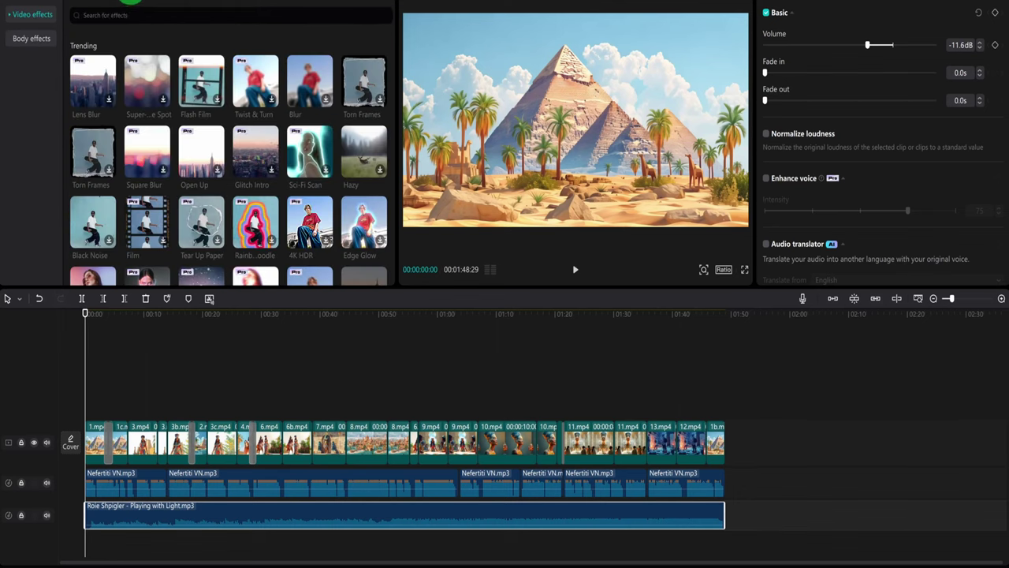
{"action": "left_click", "coordinate": [123, 22]}
{"action": "type", "text": "open"}
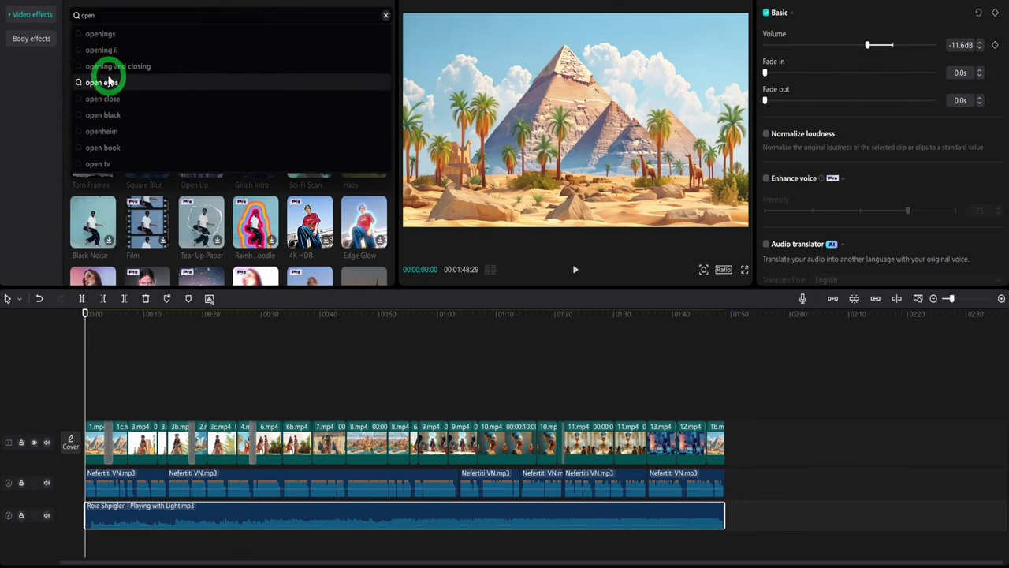
{"action": "left_click", "coordinate": [112, 35]}
{"action": "left_click_drag", "start_coordinate": [142, 69], "coordinate": [88, 408]}
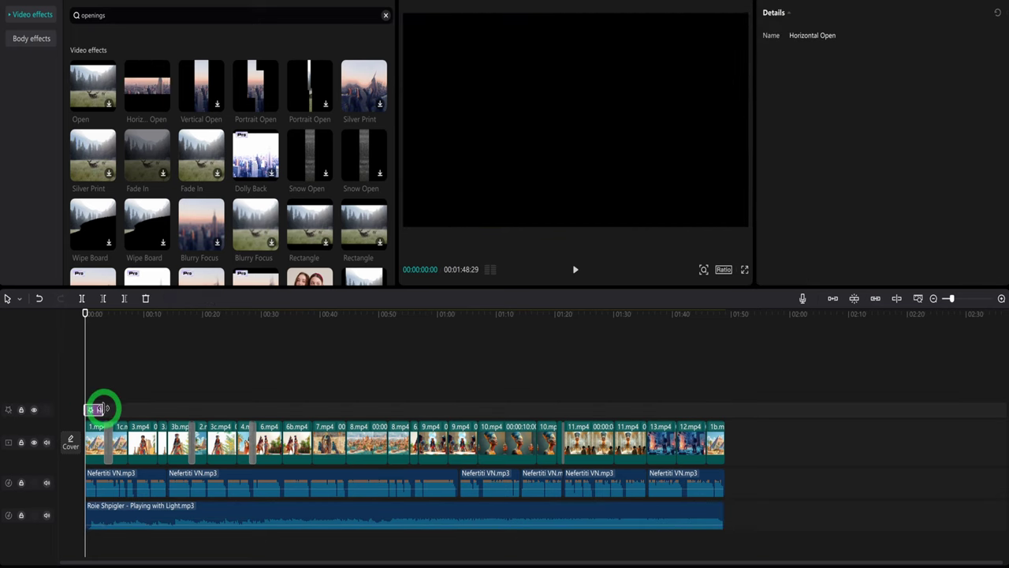
Add Horizontal Close at the video's end, then select the music clip and preview the timeline
{"action": "left_click", "coordinate": [142, 19]}
{"action": "left_click", "coordinate": [97, 49]}
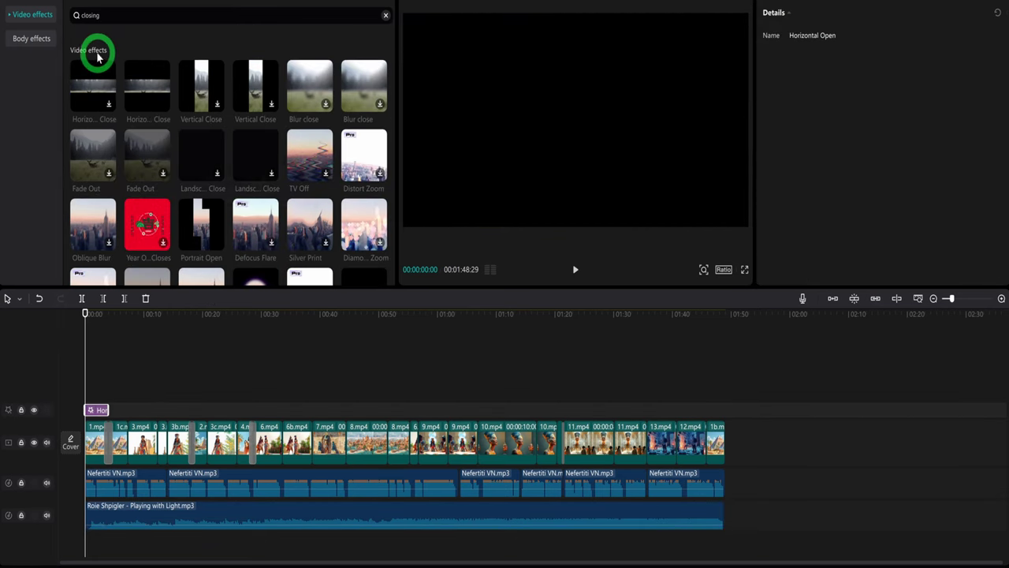
{"action": "left_click_drag", "start_coordinate": [94, 79], "coordinate": [712, 406]}
{"action": "left_click", "coordinate": [721, 513]}
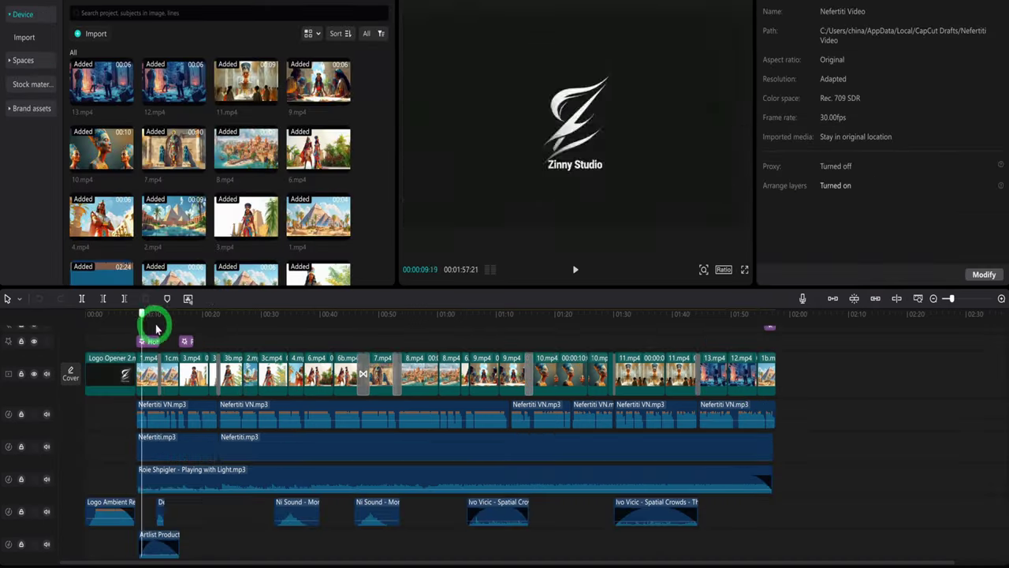
{"action": "left_click_drag", "start_coordinate": [156, 329], "coordinate": [768, 366]}
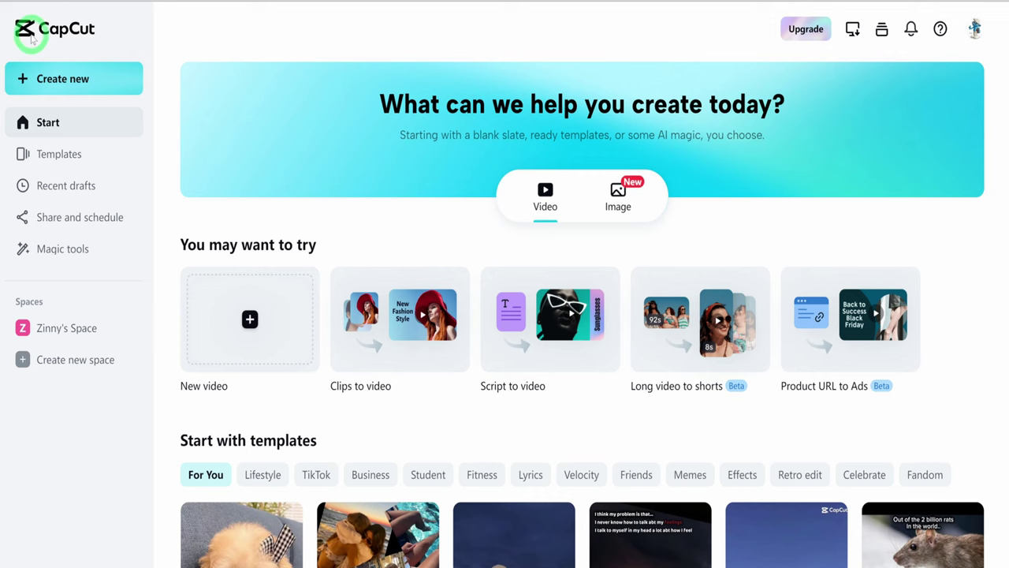
Upscale Nefertiti Video(1) to 2x (3956 x 2160) with the Video upscaler and download it
{"action": "left_click", "coordinate": [87, 72]}
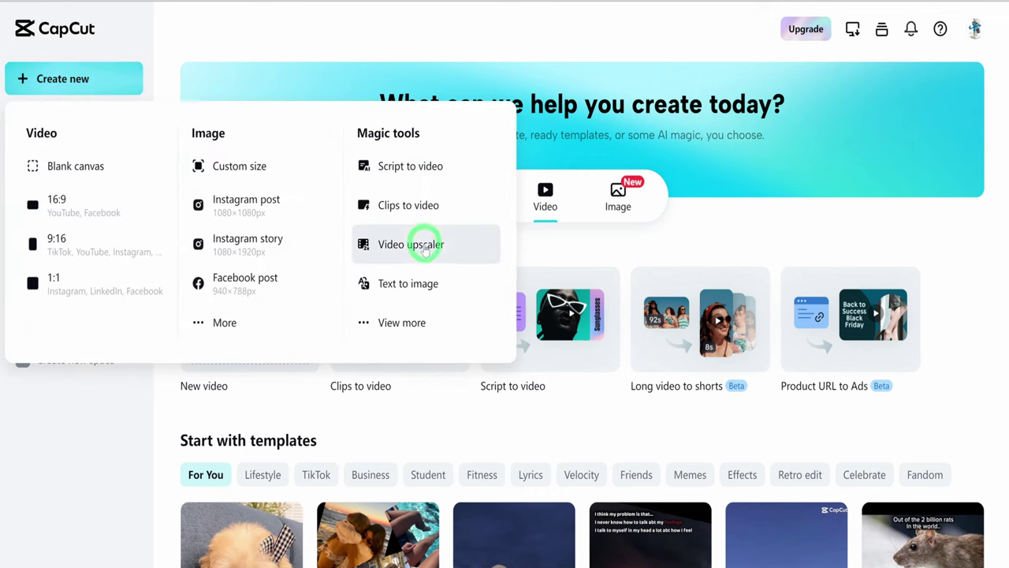
{"action": "left_click", "coordinate": [424, 248]}
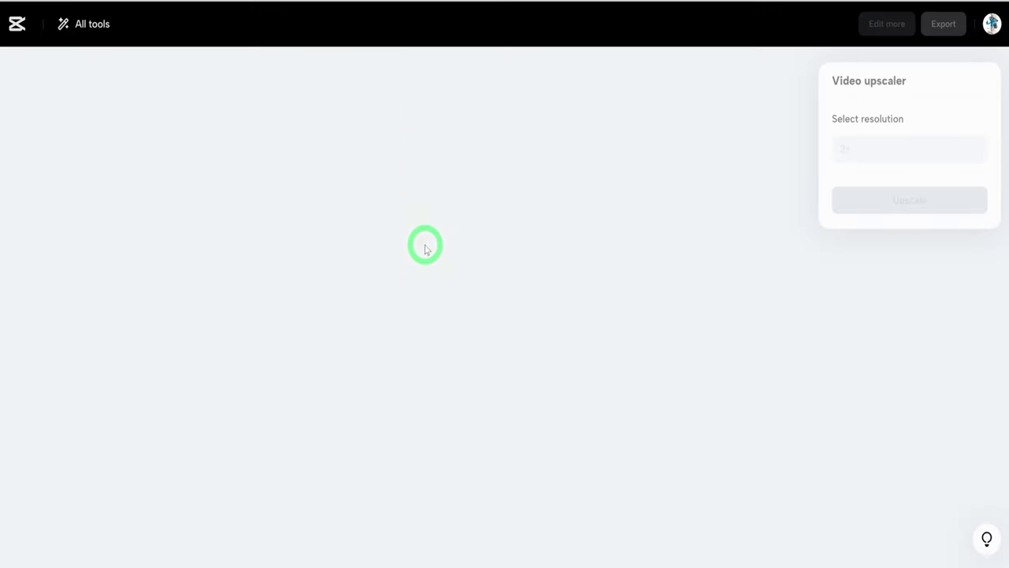
{"action": "left_click", "coordinate": [484, 305]}
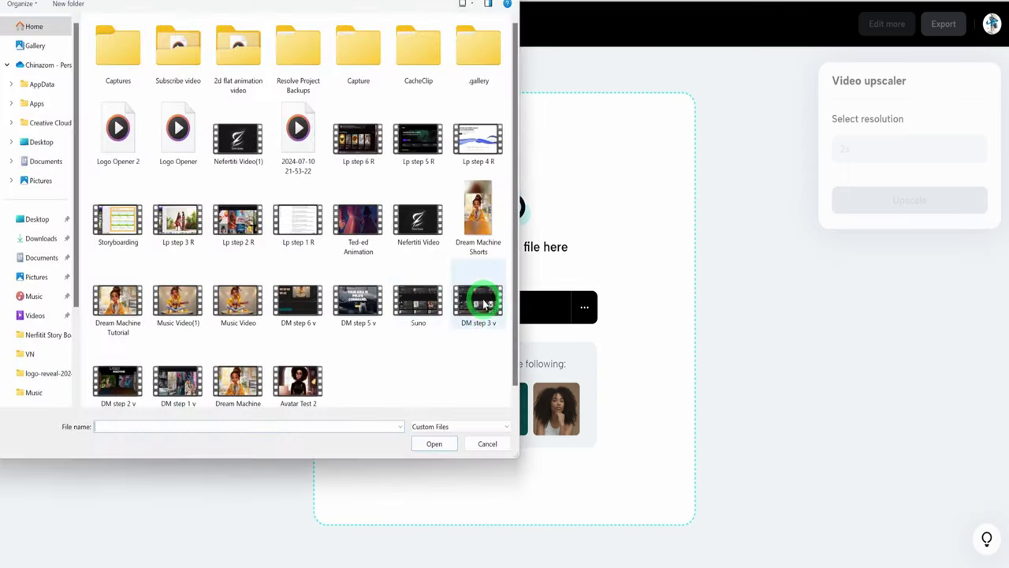
{"action": "left_click", "coordinate": [227, 162]}
{"action": "left_click", "coordinate": [420, 440]}
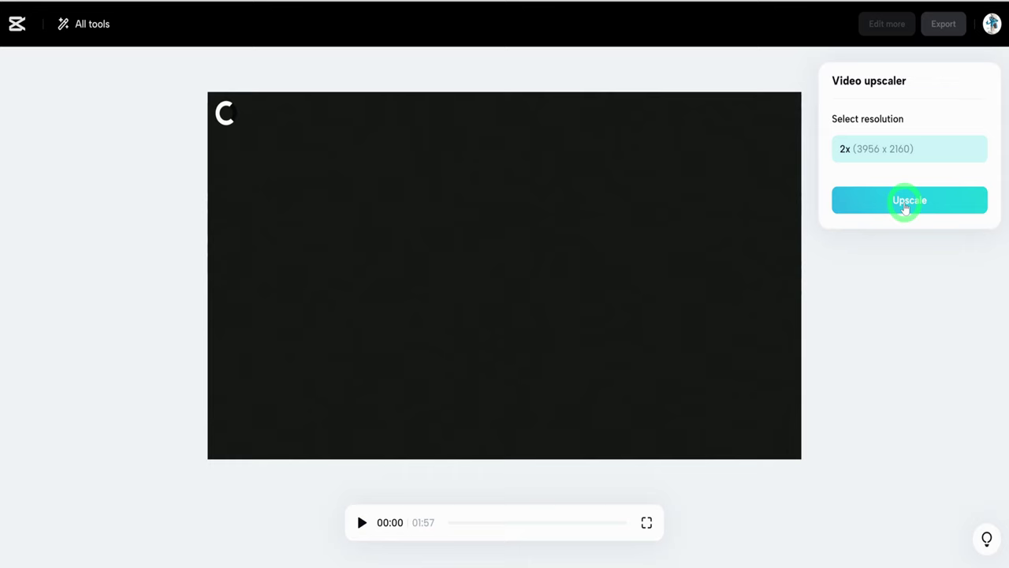
{"action": "left_click", "coordinate": [906, 199]}
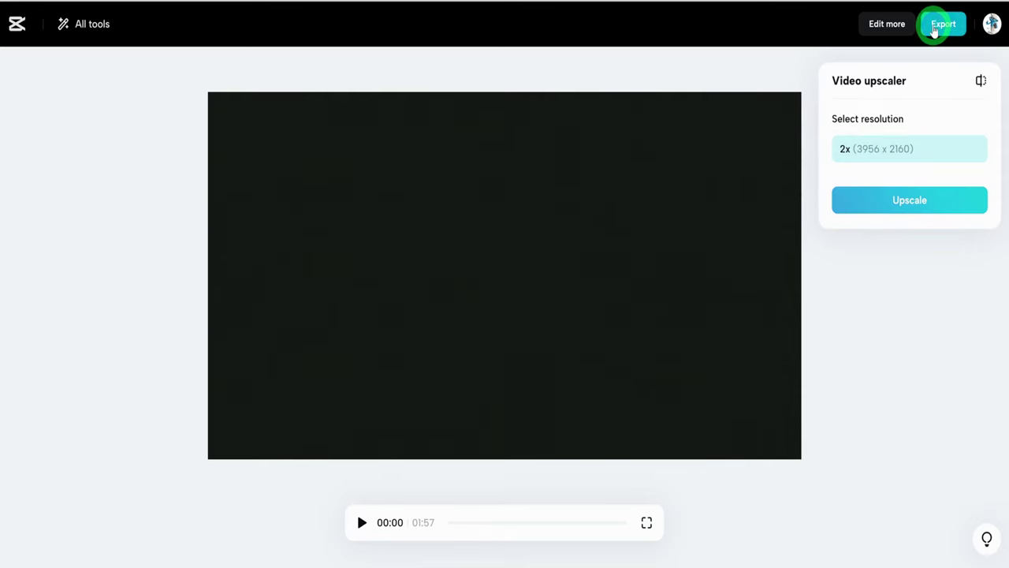
{"action": "left_click", "coordinate": [934, 27]}
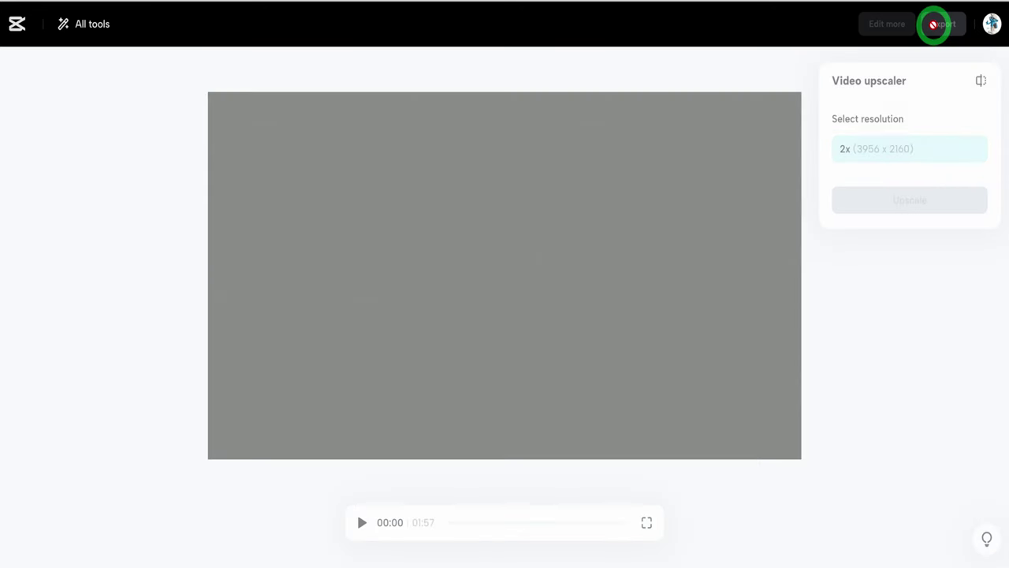
{"action": "left_click", "coordinate": [856, 292]}
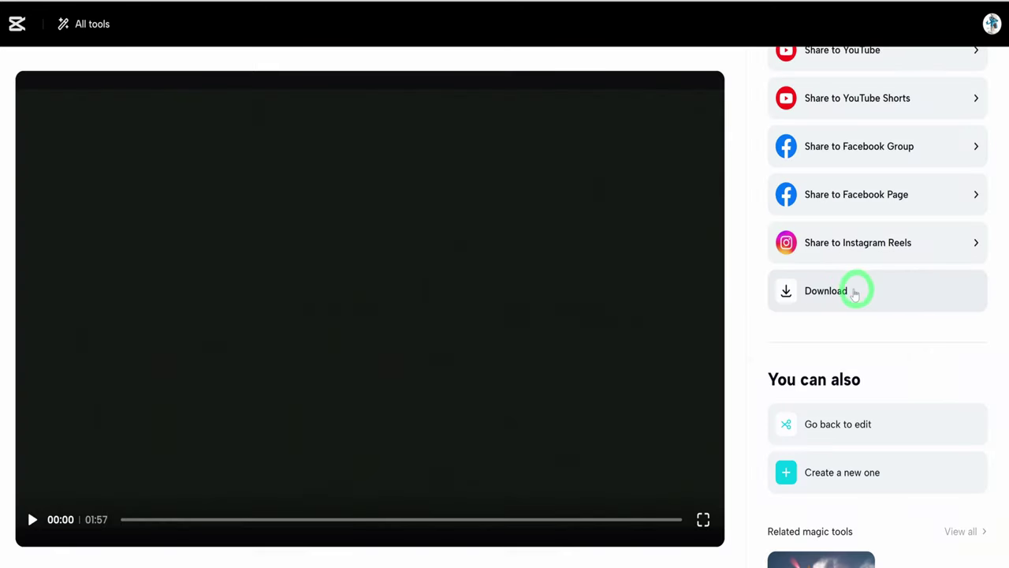